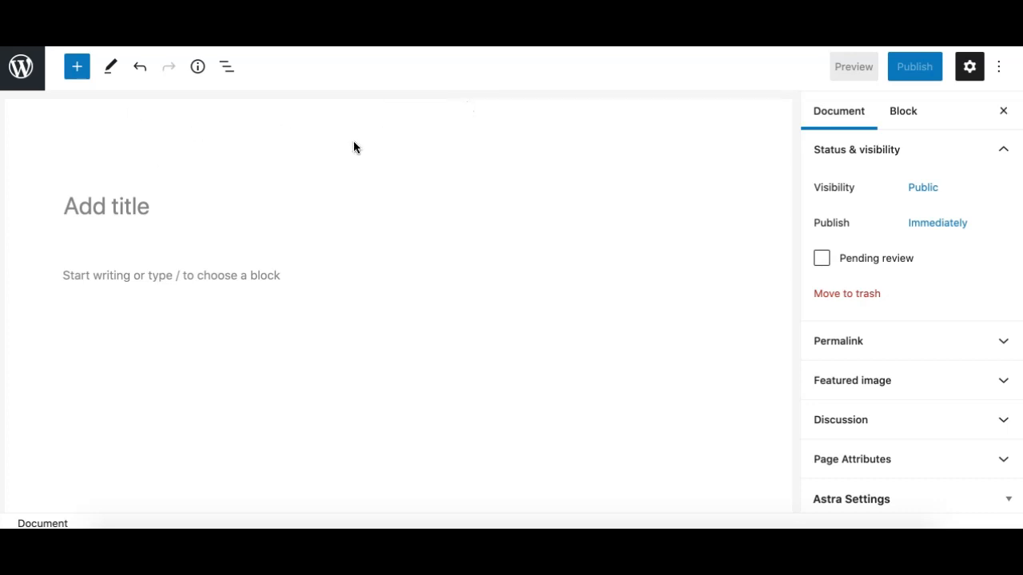
Title the page 'title', then type and erase practice text in the first paragraph.
left_click(111, 209)
type("title")
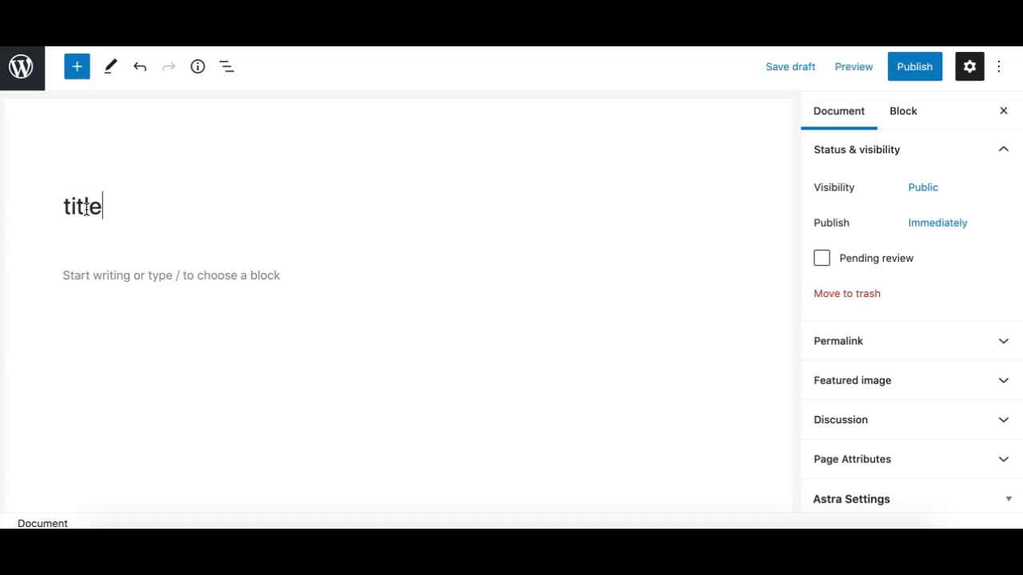
left_click(89, 277)
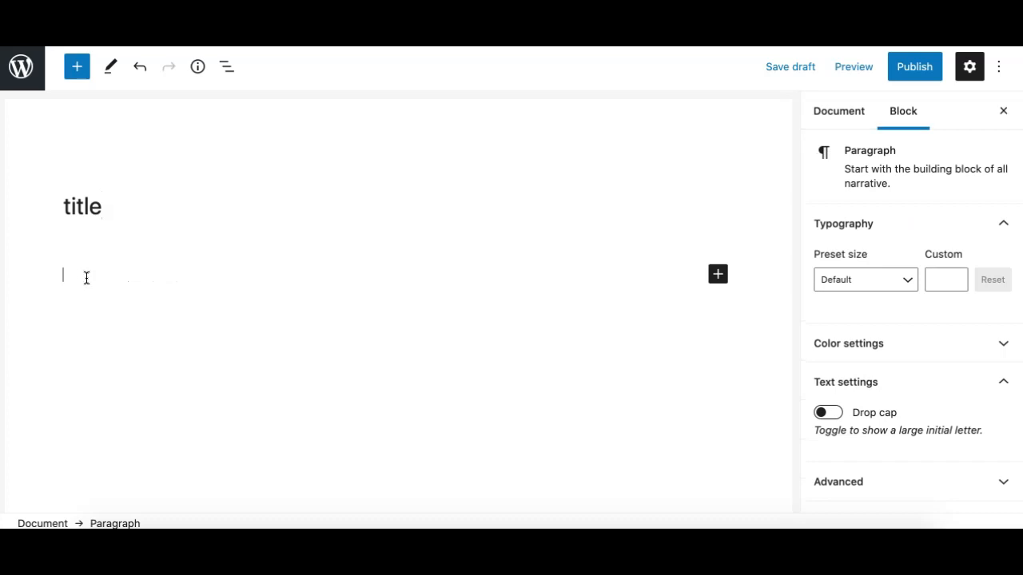
type("vgh hvh vjh vj")
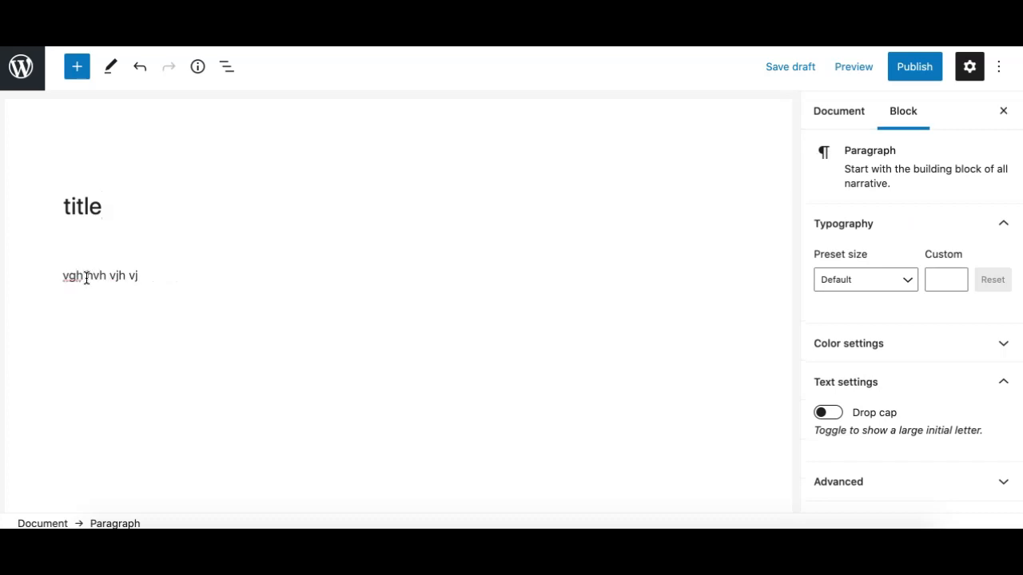
key("BackSpace")
key("BackSpace")
key("BackSpace")
key("BackSpace")
key("BackSpace")
key("BackSpace")
key("BackSpace")
key("BackSpace")
key("BackSpace")
key("BackSpace")
key("BackSpace")
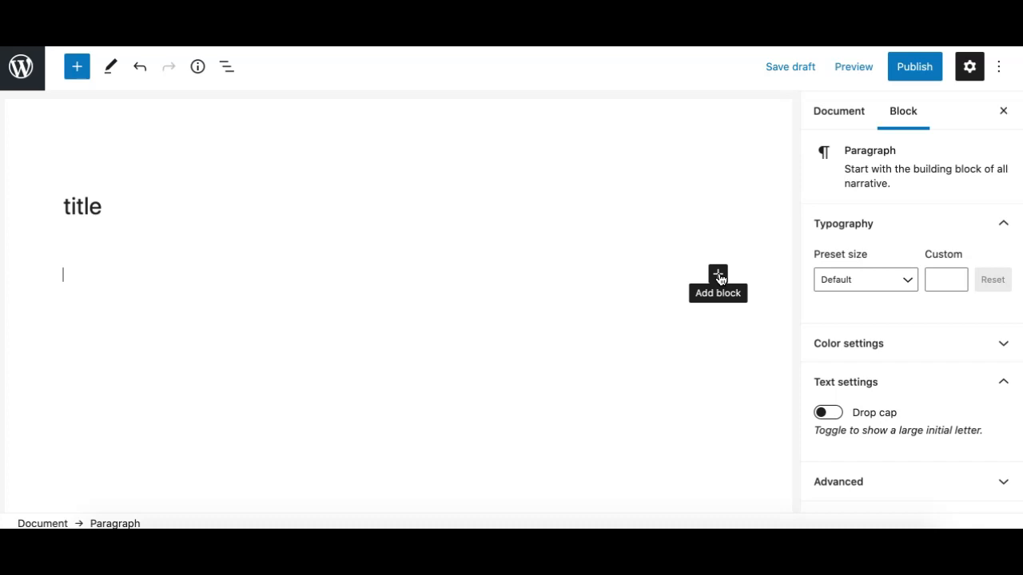
Insert a Heading block from the inserter, type 'headline', then delete that text.
left_click(77, 69)
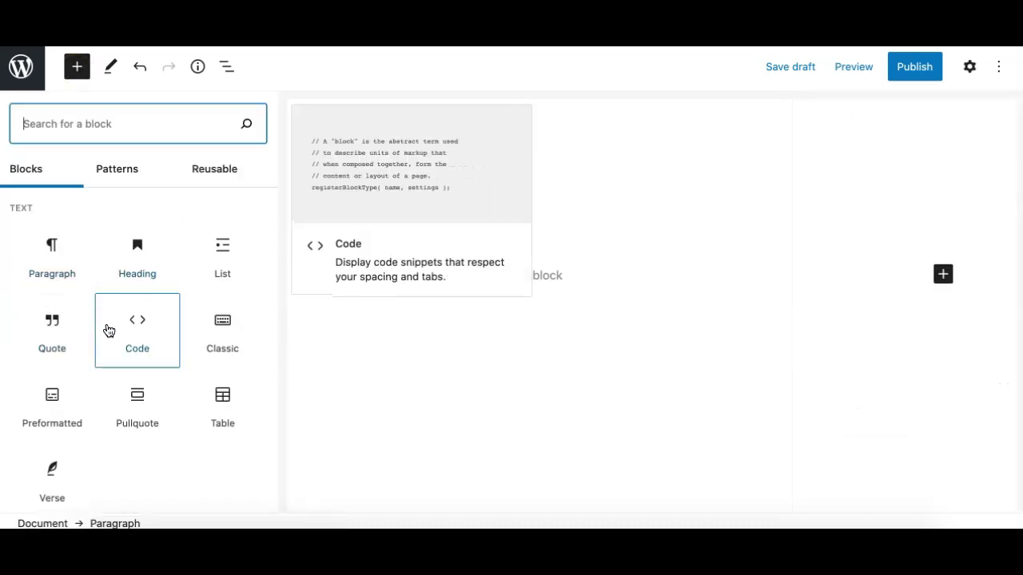
left_click(143, 255)
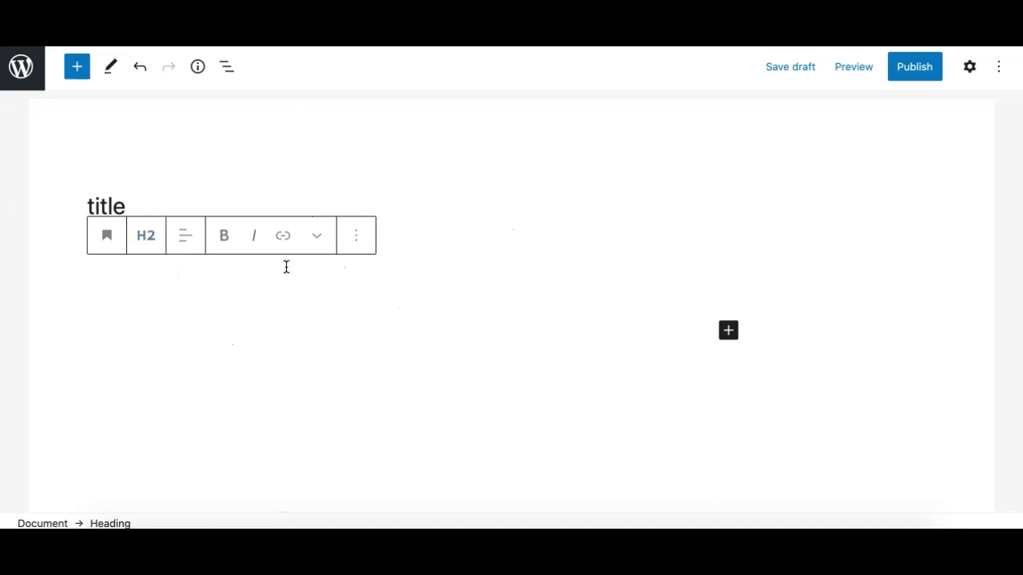
type("he")
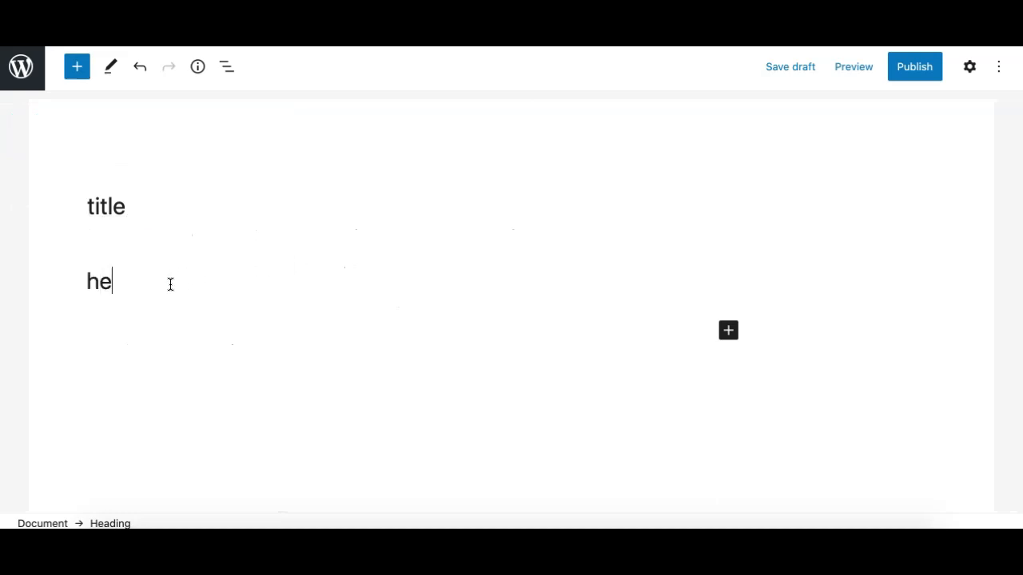
type("adline")
double_click(155, 285)
key("BackSpace")
key("BackSpace")
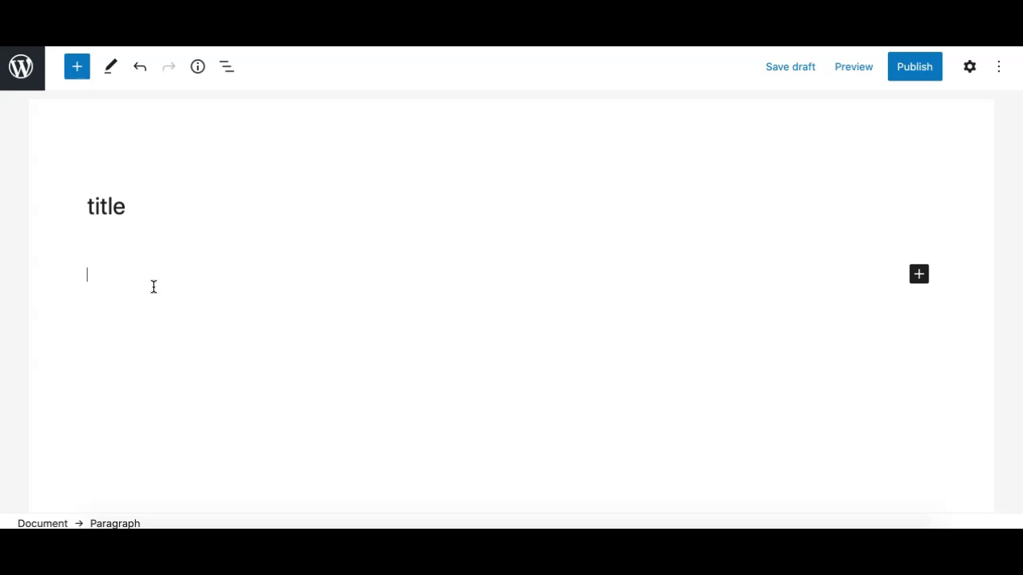
Turn the paragraph into a heading with '/' and type 'hvhj'.
type("/")
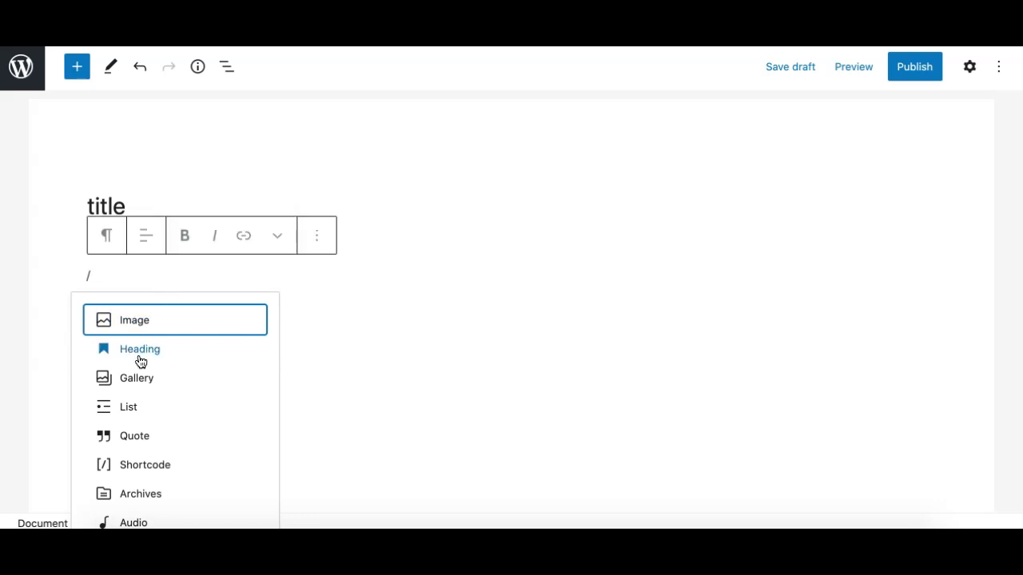
left_click(142, 352)
type("hvhjjh")
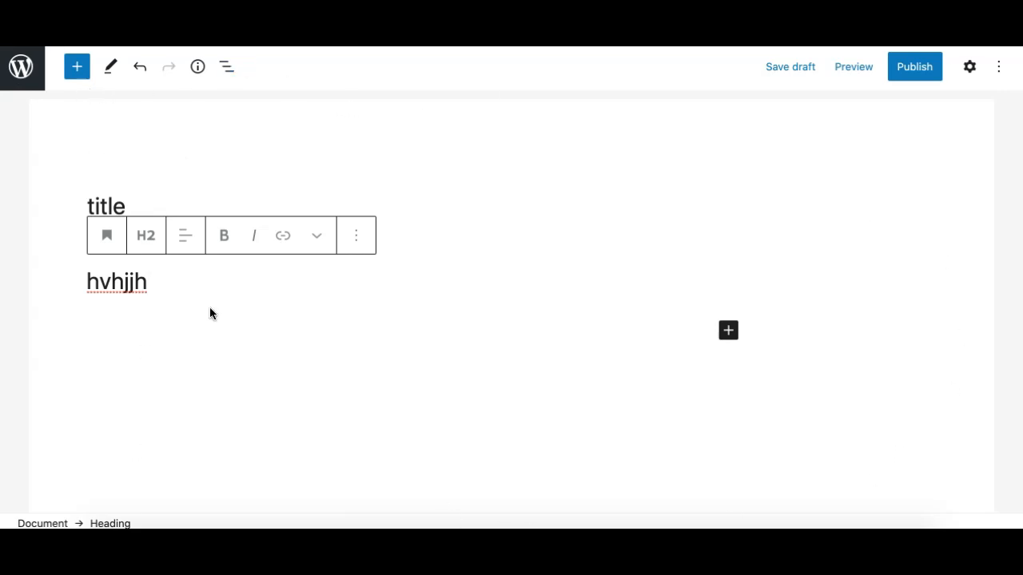
scroll(207, 330, "down", 1)
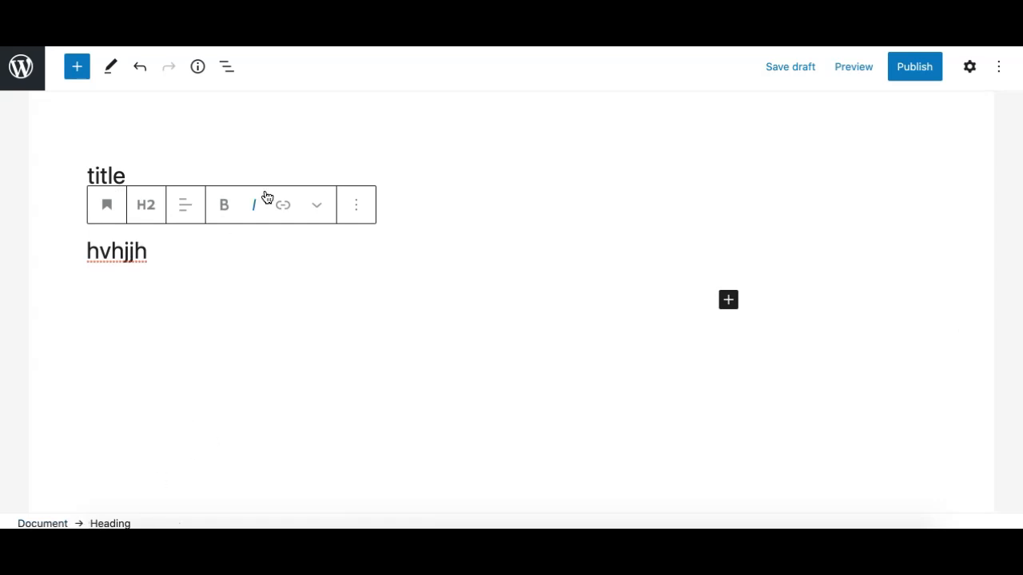
scroll(259, 242, "up", 1)
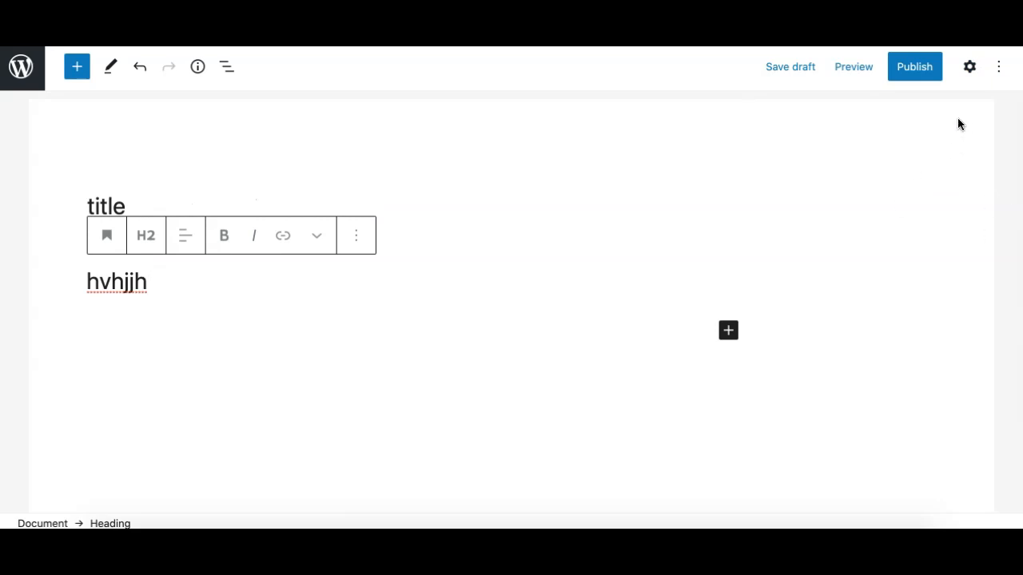
left_click(971, 70)
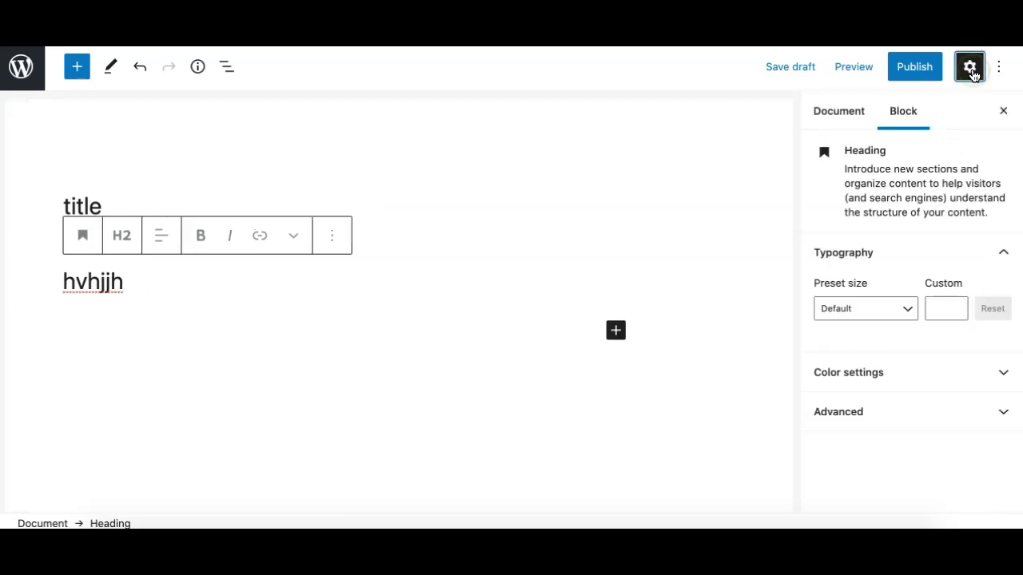
left_click(971, 70)
left_click(971, 70)
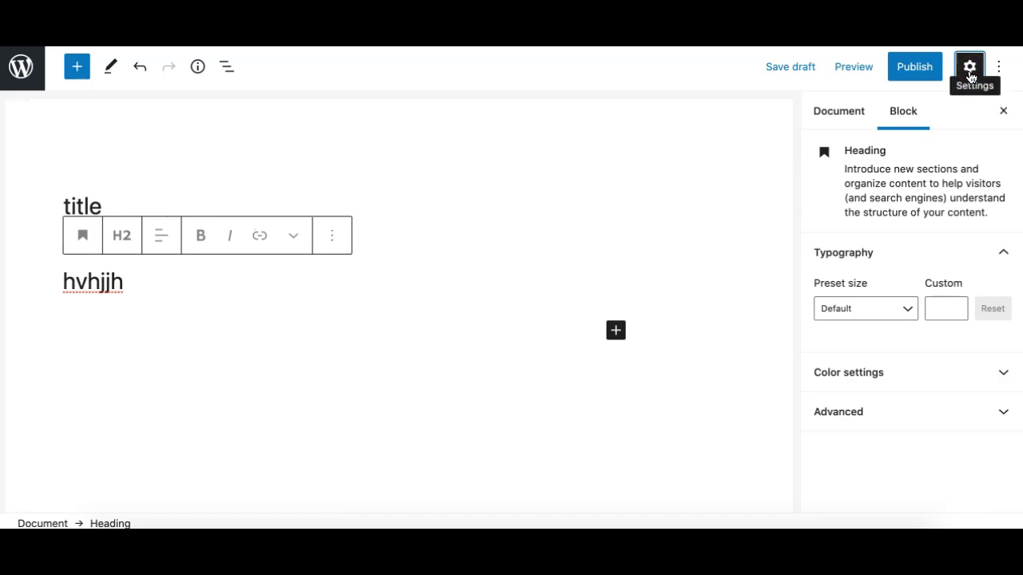
left_click(970, 70)
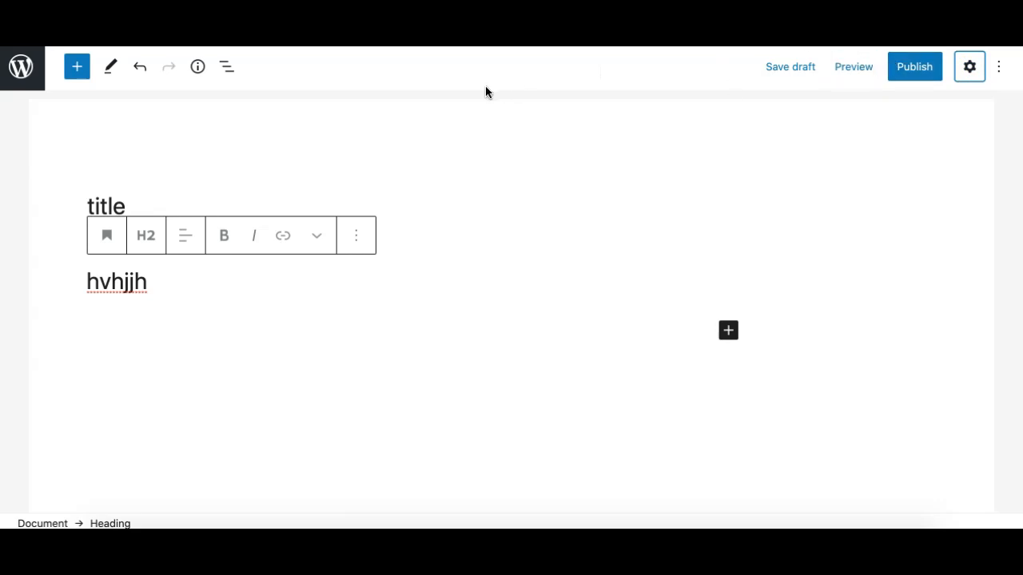
left_click(78, 70)
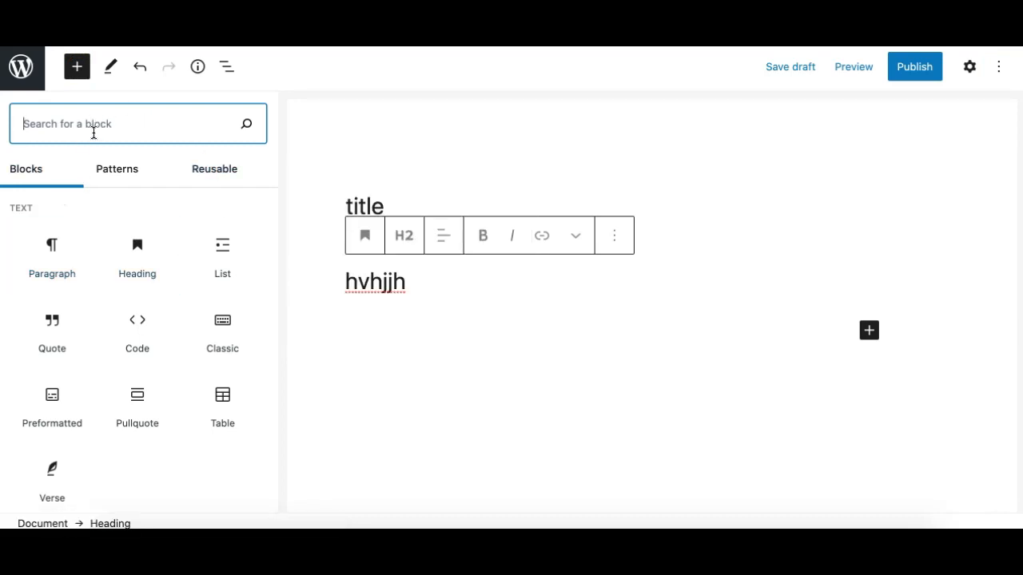
left_click(114, 182)
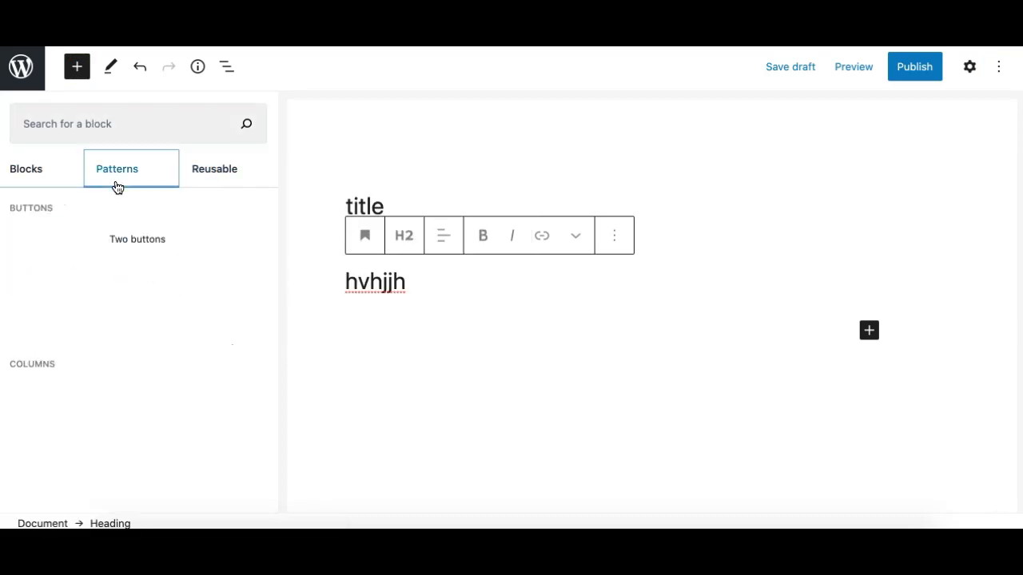
left_click(232, 170)
left_click(40, 179)
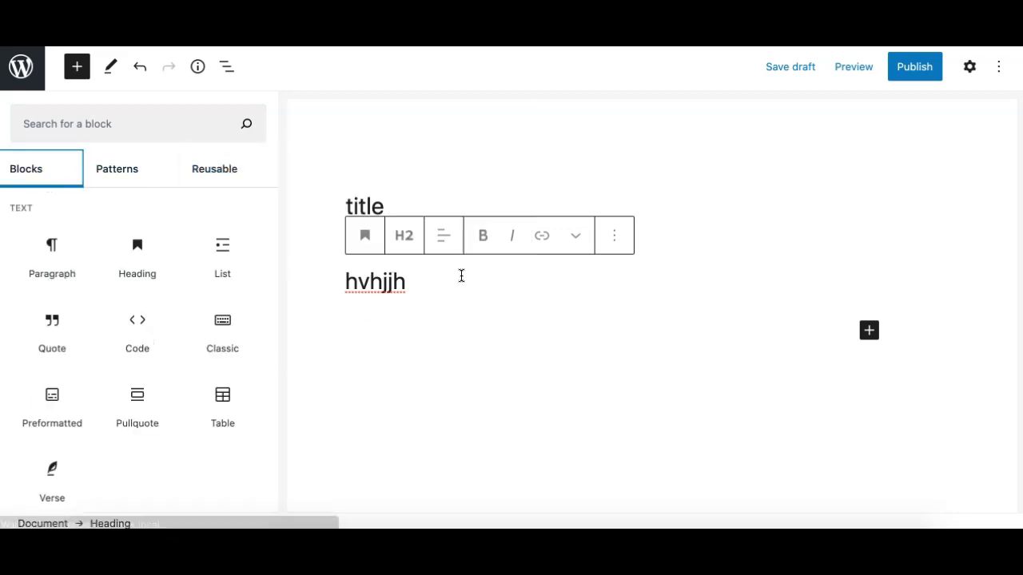
left_click(87, 66)
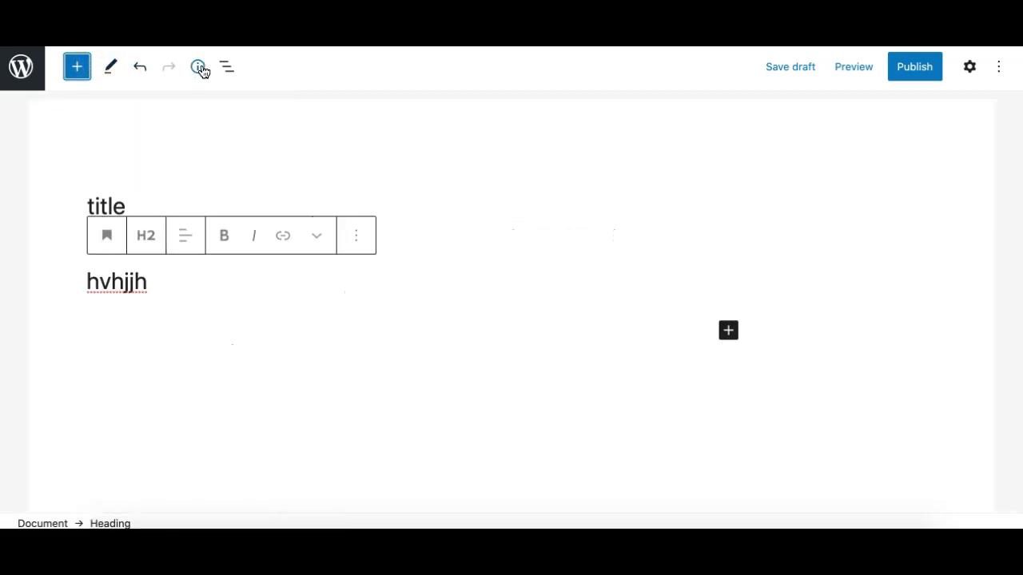
Inspect the Tools, Details and Block Navigation panels, then start a new paragraph after the heading.
left_click(112, 70)
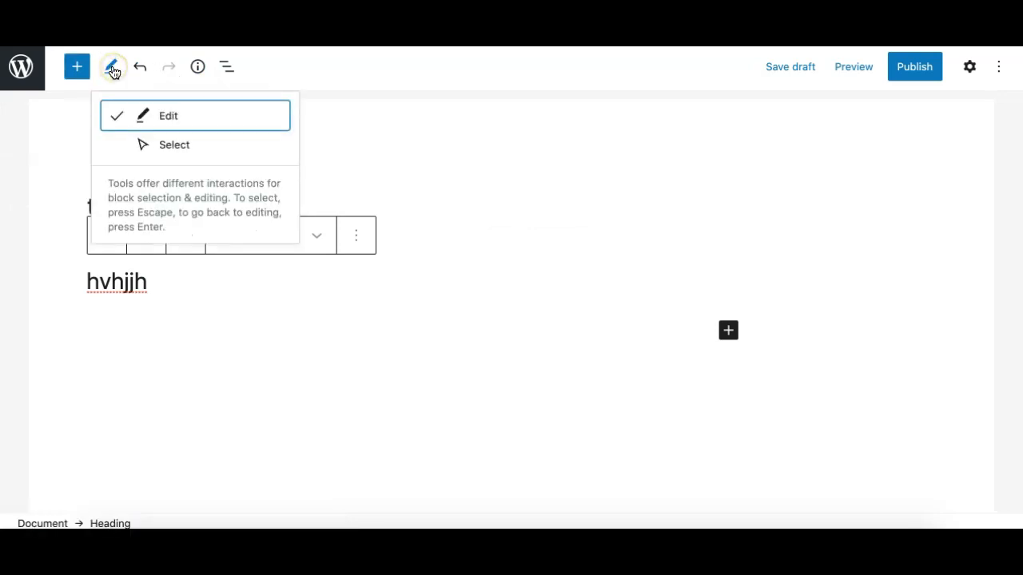
left_click(200, 70)
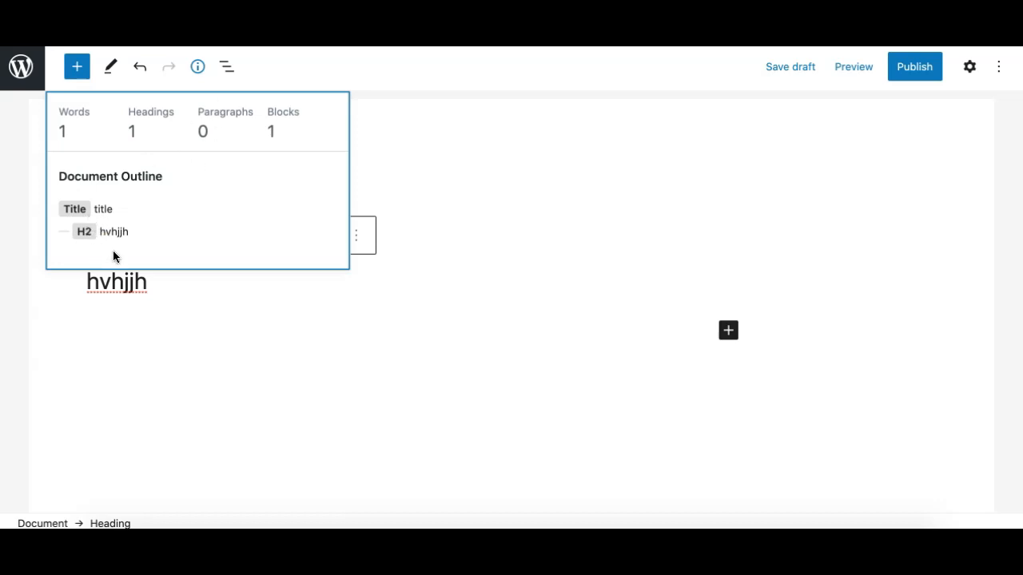
left_click(200, 68)
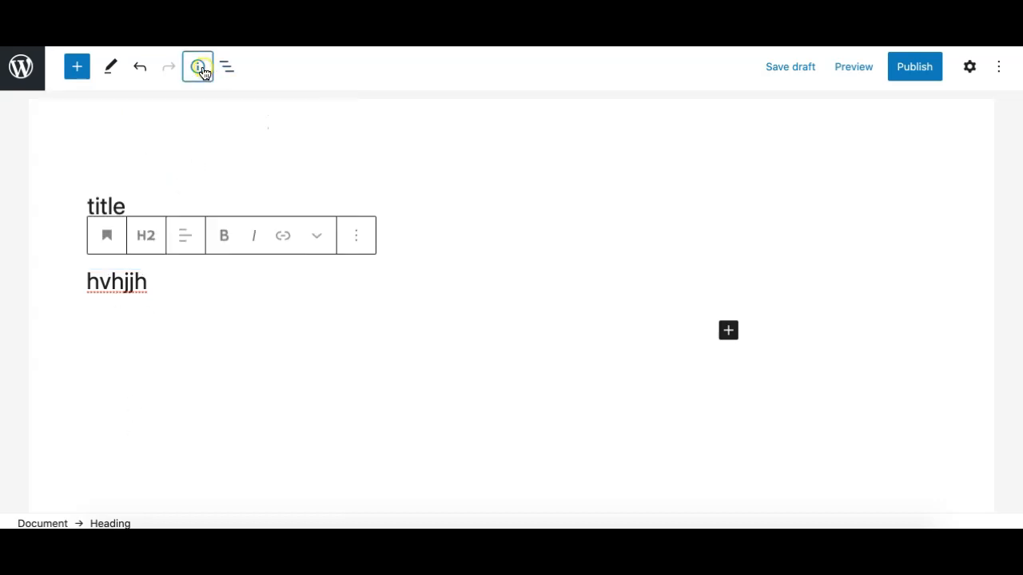
left_click(228, 70)
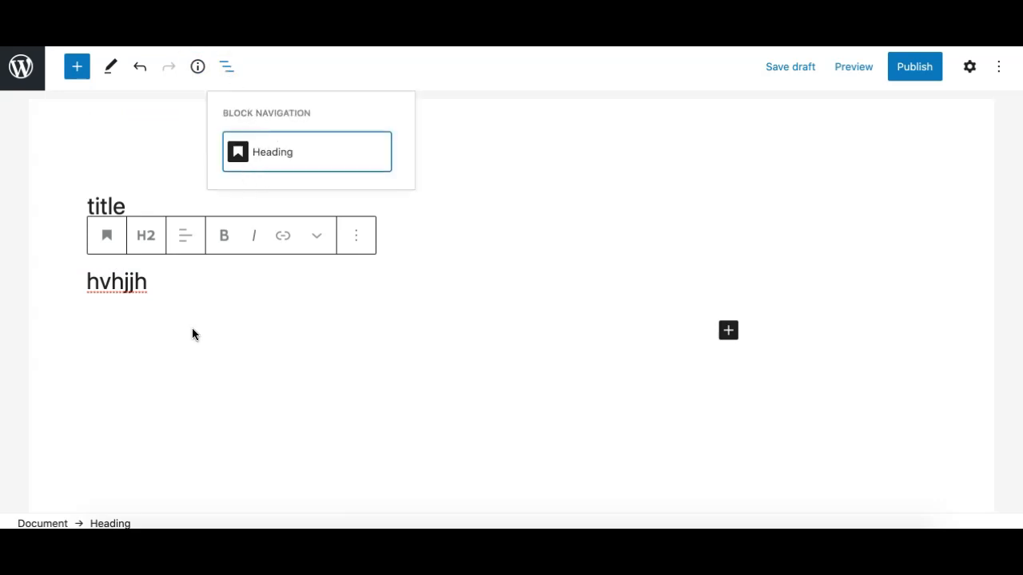
left_click(167, 287)
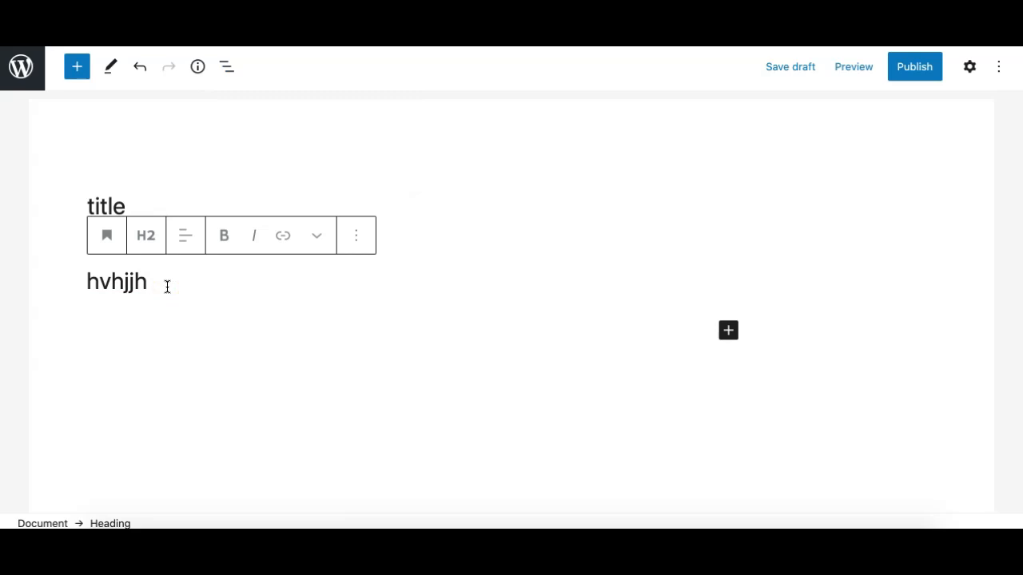
key("Return")
Insert an empty Image block below the heading using /ima.
type("/ima")
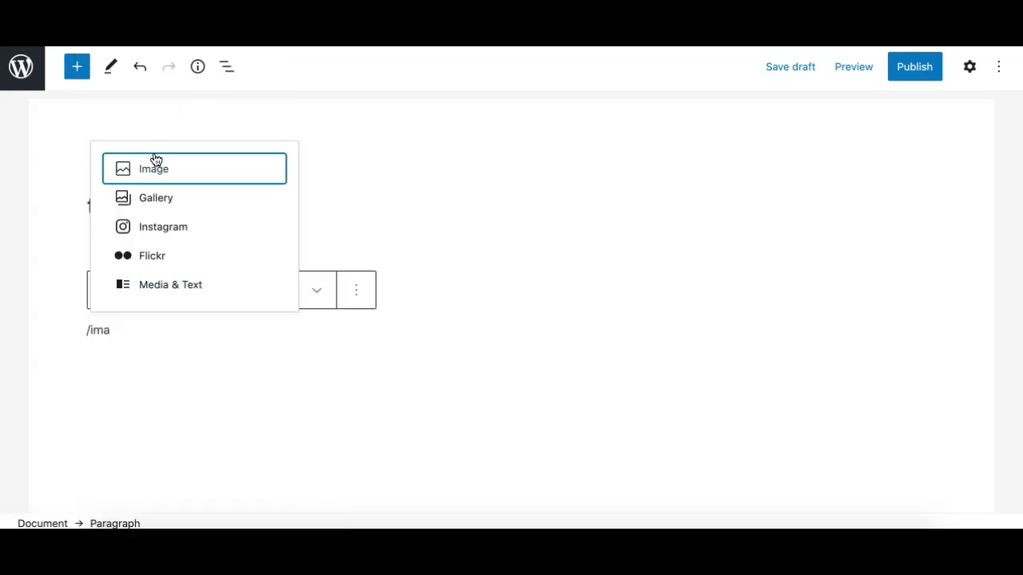
left_click(155, 164)
scroll(163, 320, "down", 5)
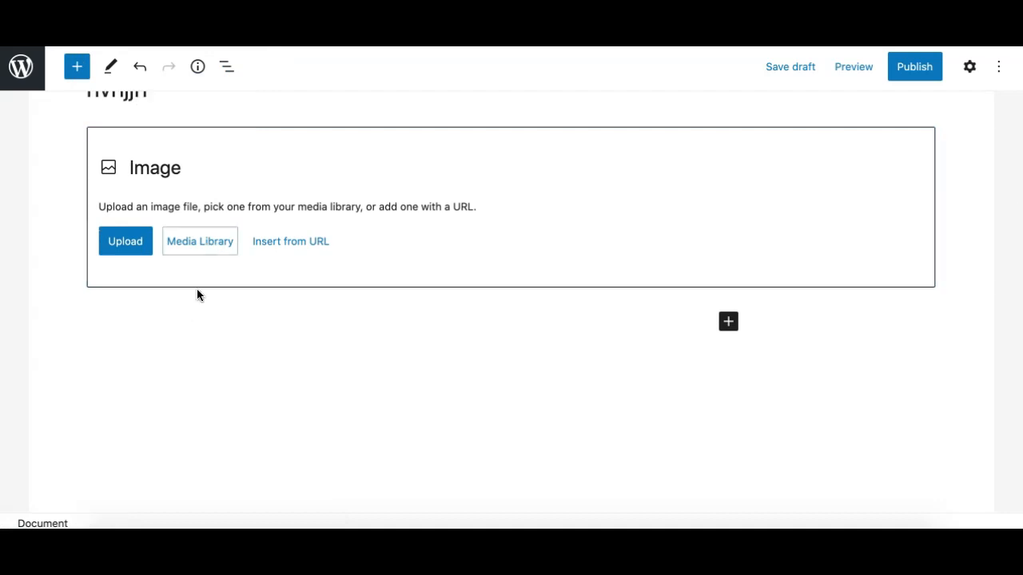
left_click(178, 303)
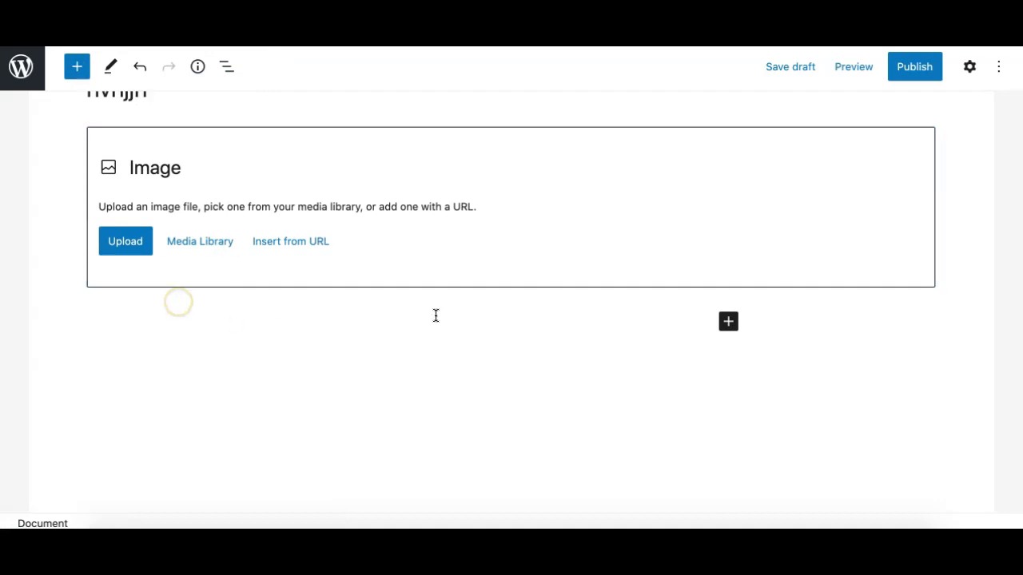
Add a 2x2 table below the image and an empty heading block beneath it.
type("/")
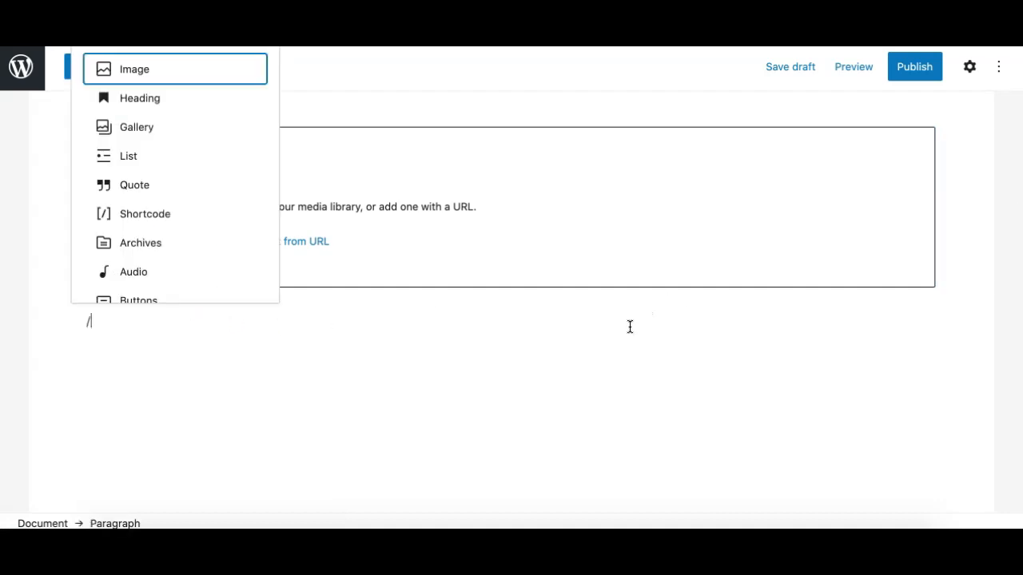
type("ta")
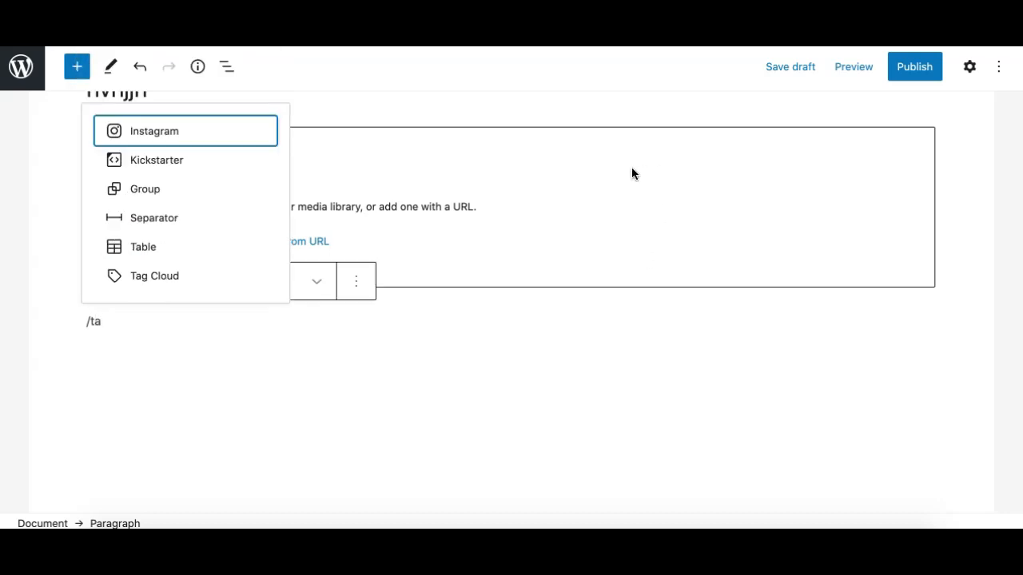
left_click(148, 247)
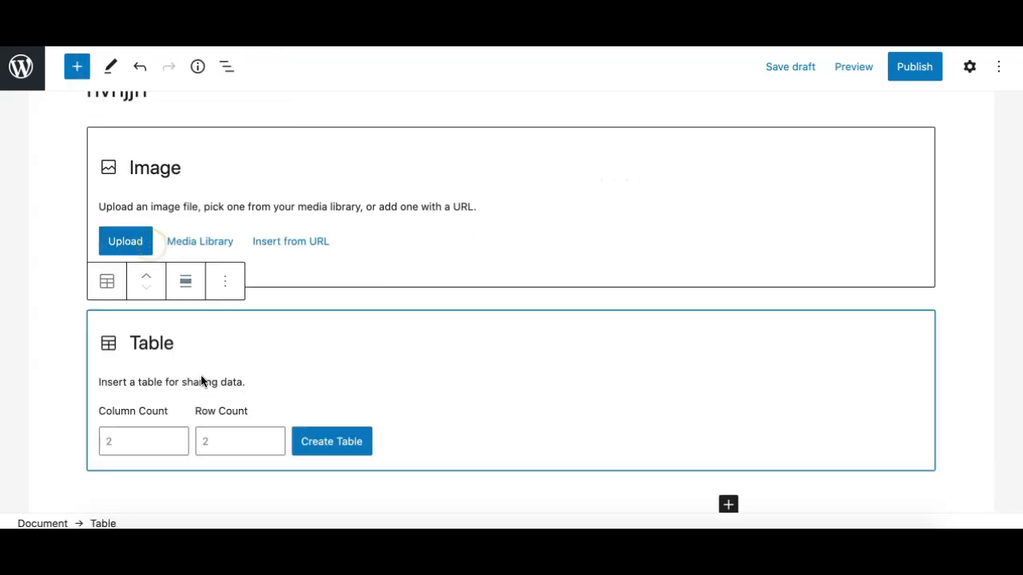
left_click(331, 277)
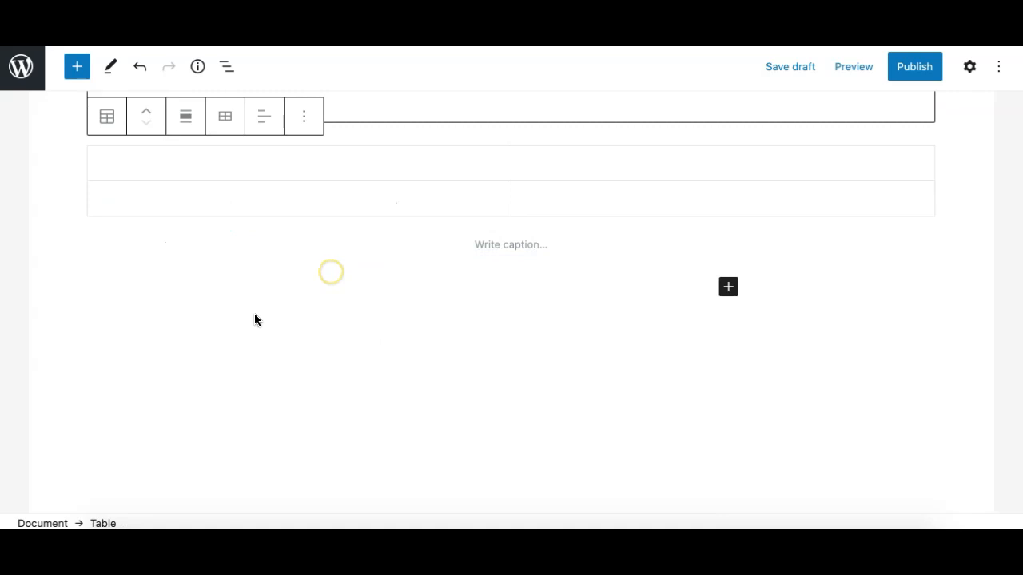
left_click(297, 267)
left_click(287, 269)
left_click(268, 288)
left_click(281, 277)
type("/")
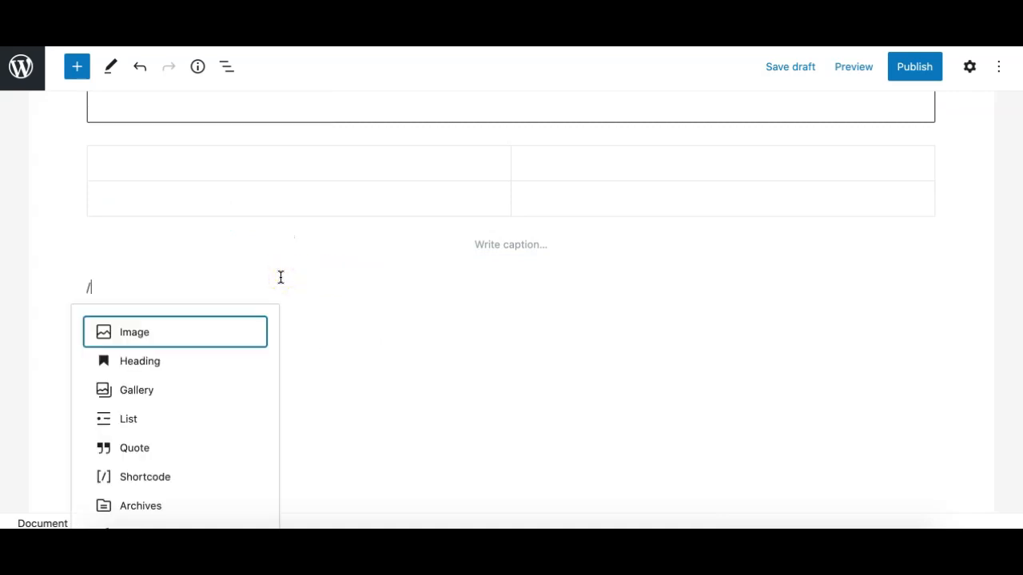
type("he")
left_click(187, 247)
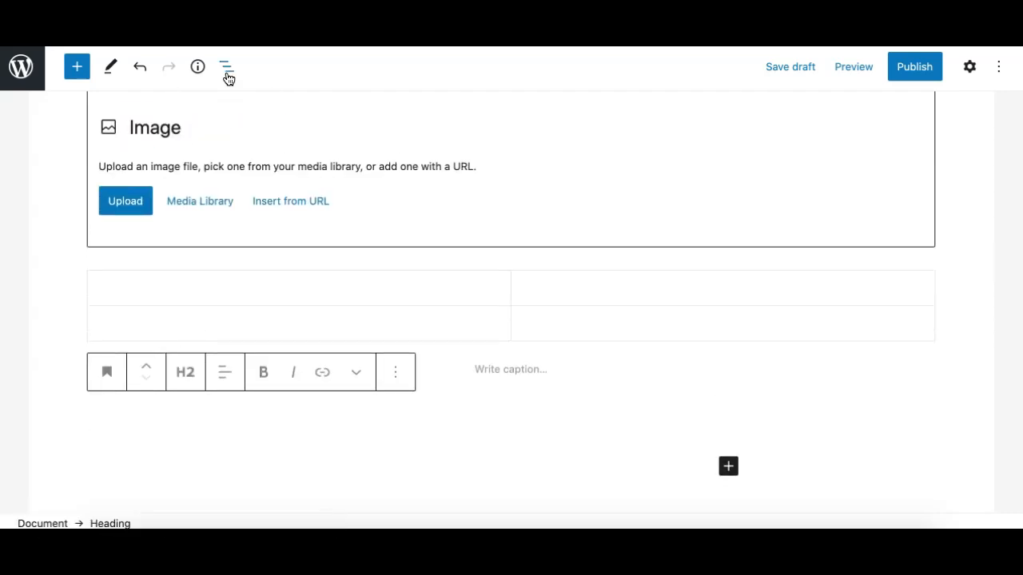
Select the bottom heading through Block Navigation and type 'hgvjhbj' into it.
left_click(226, 68)
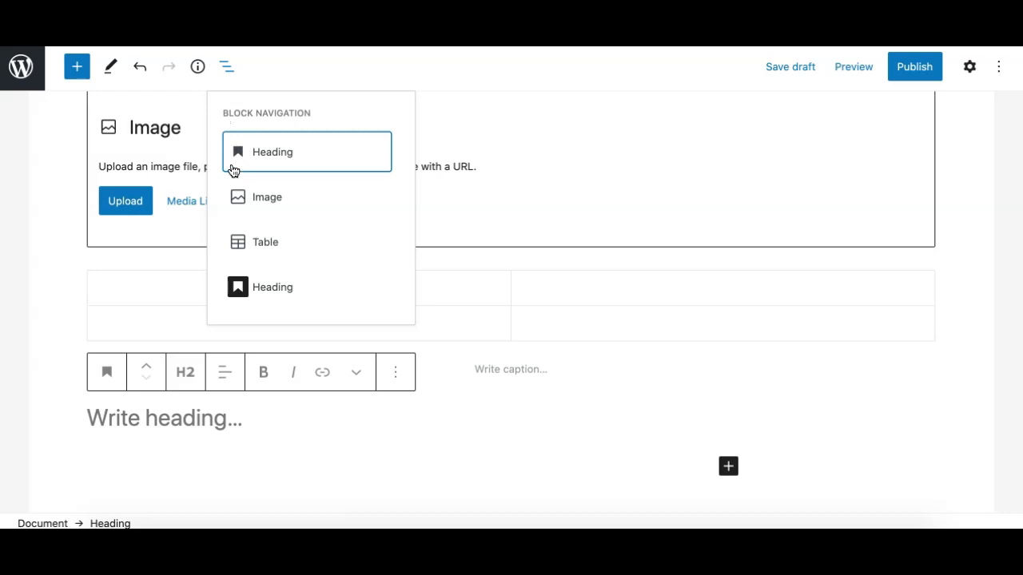
left_click(250, 193)
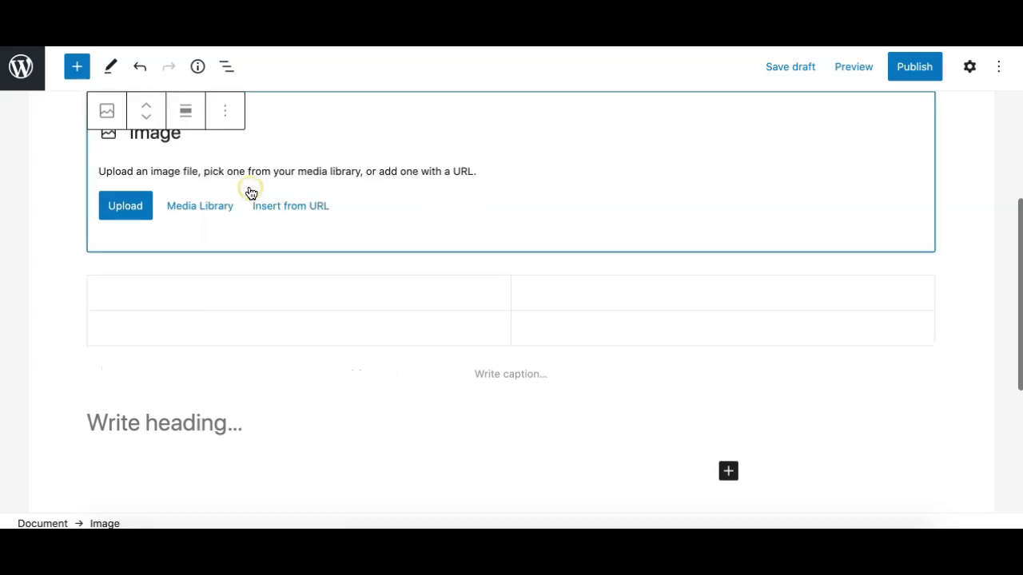
left_click(226, 67)
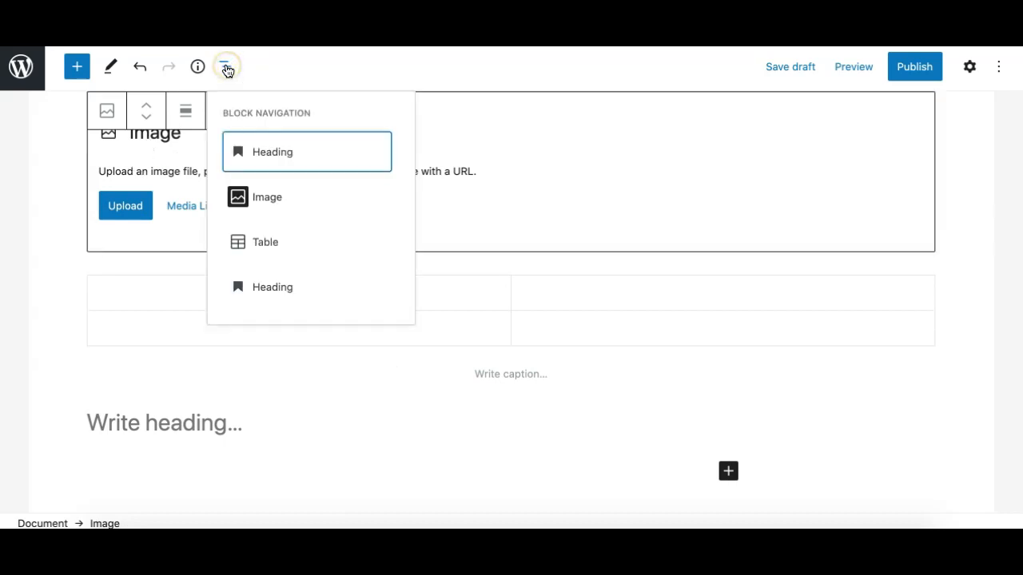
left_click(273, 289)
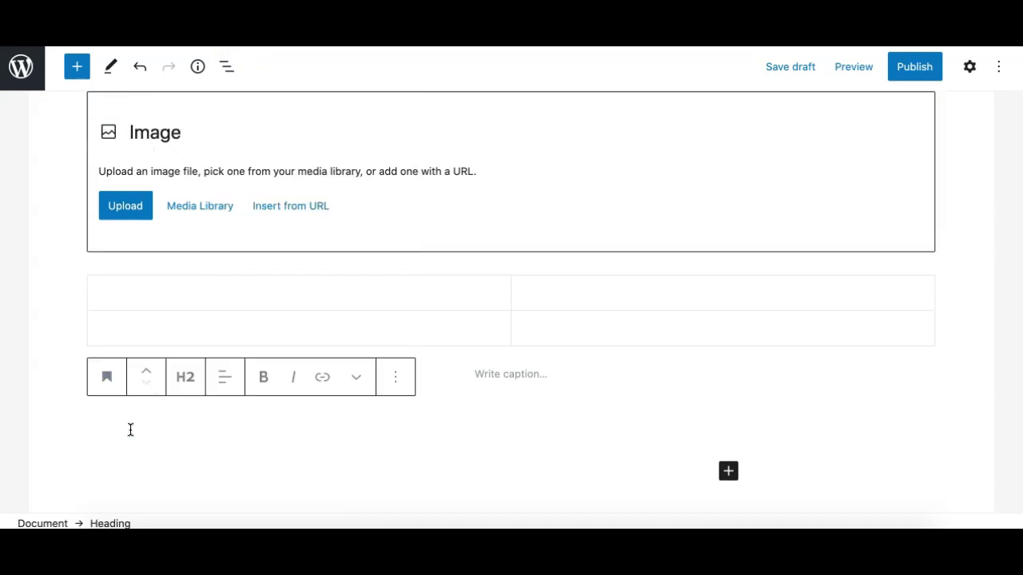
type("hgvjhbj")
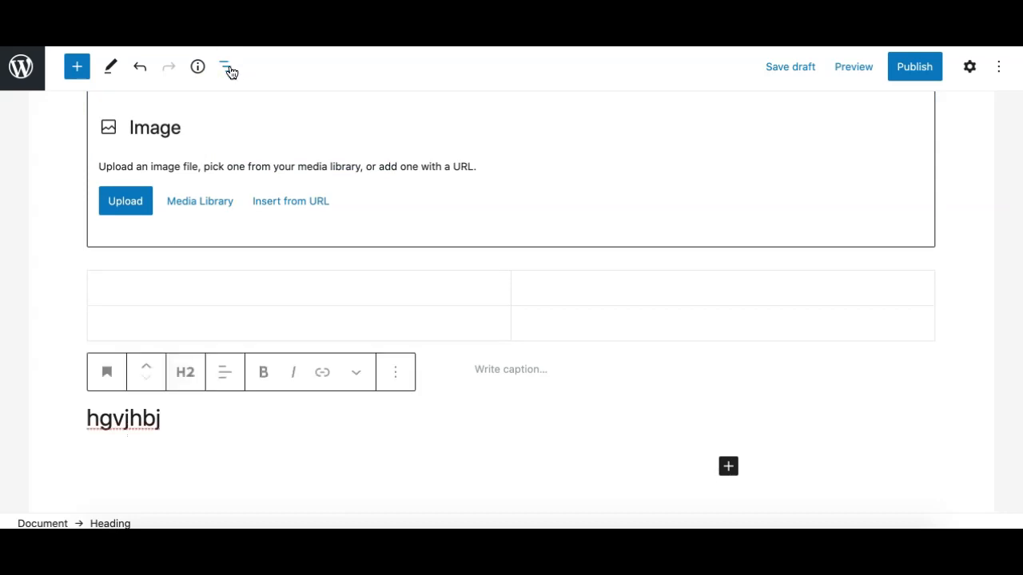
left_click(230, 70)
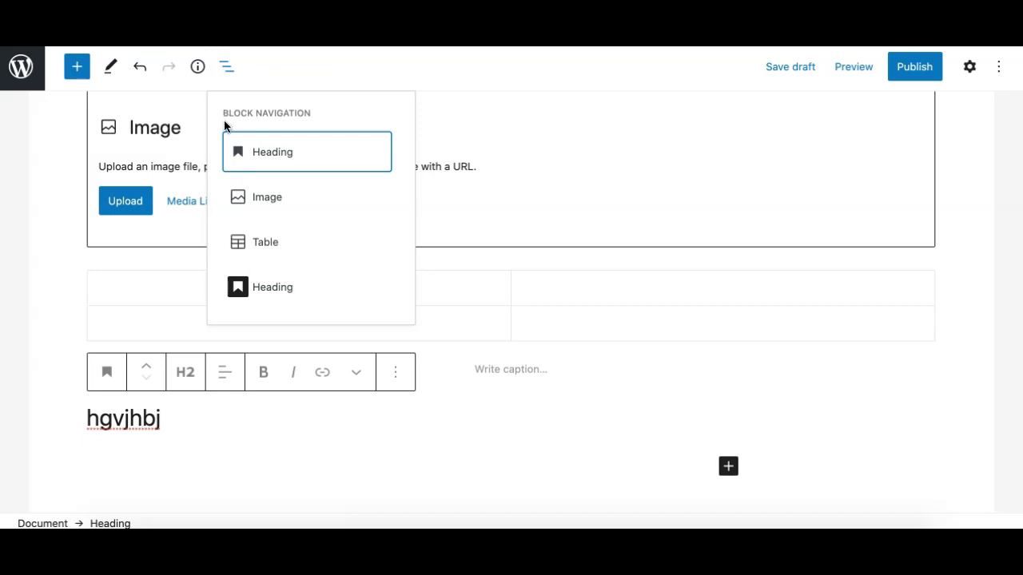
left_click(226, 65)
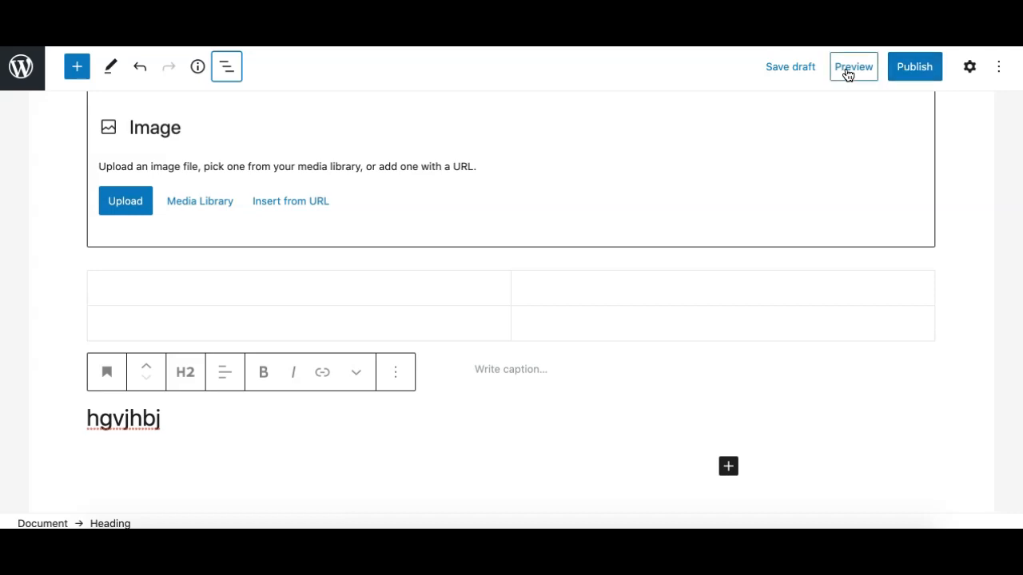
left_click(848, 74)
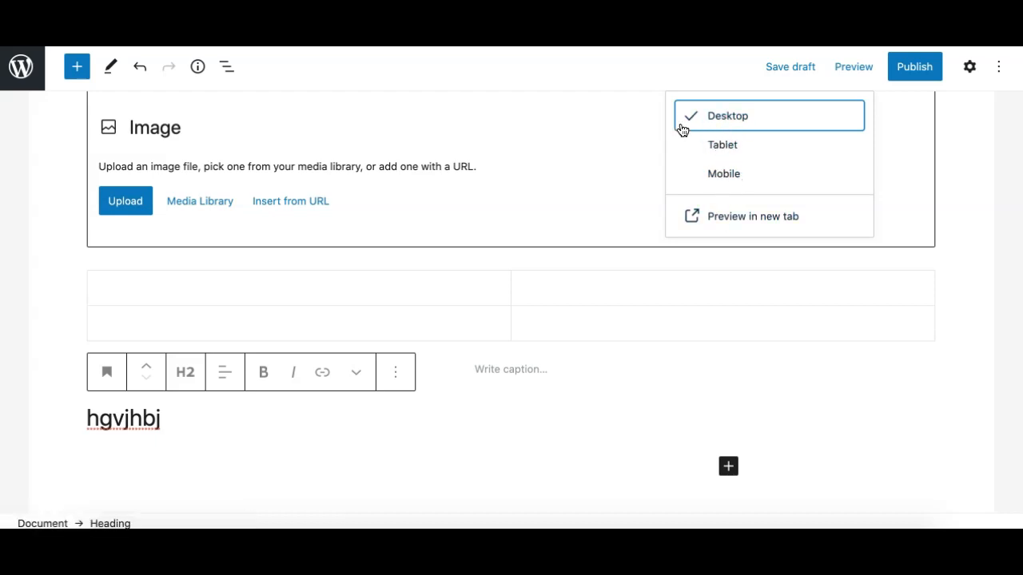
left_click(714, 153)
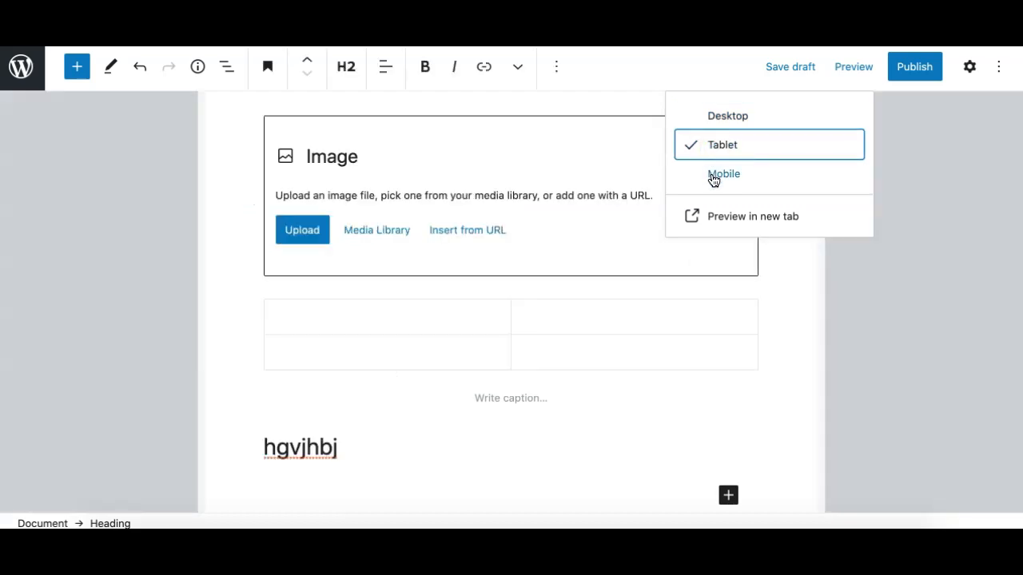
left_click(711, 175)
scroll(489, 317, "up", 2)
scroll(488, 317, "down", 5)
scroll(488, 317, "up", 5)
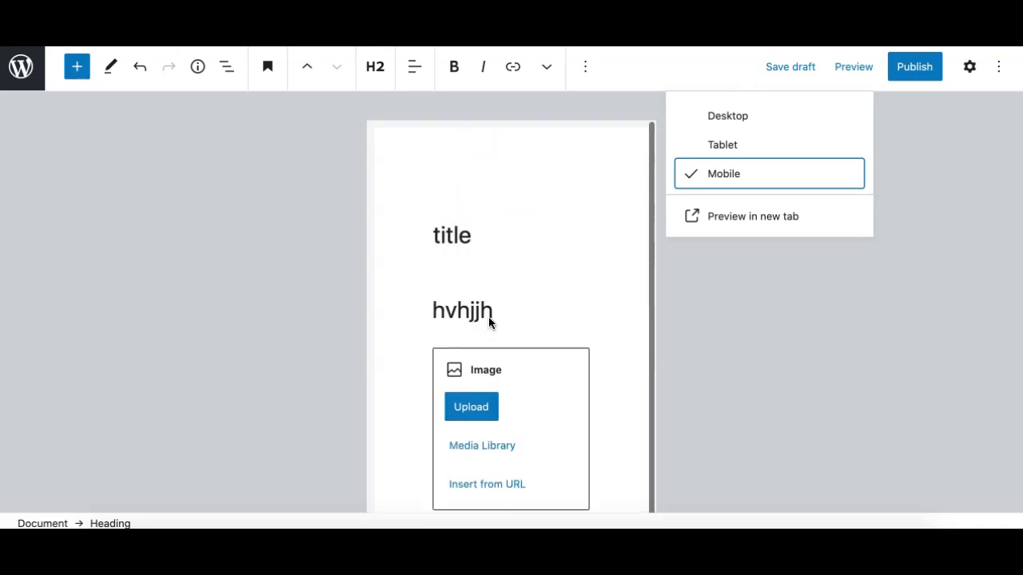
left_click(722, 226)
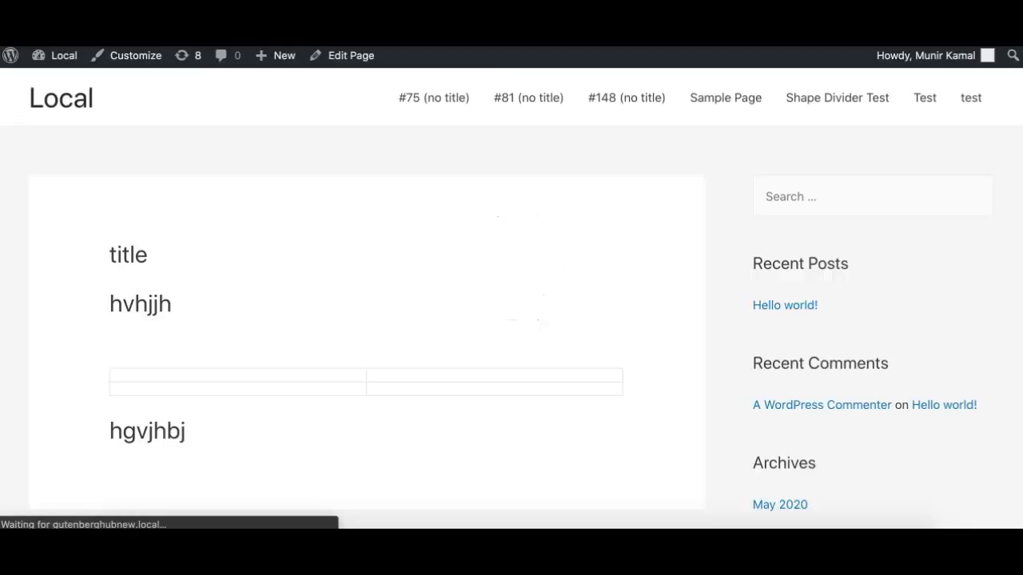
scroll(271, 295, "down", 3)
scroll(269, 301, "up", 2)
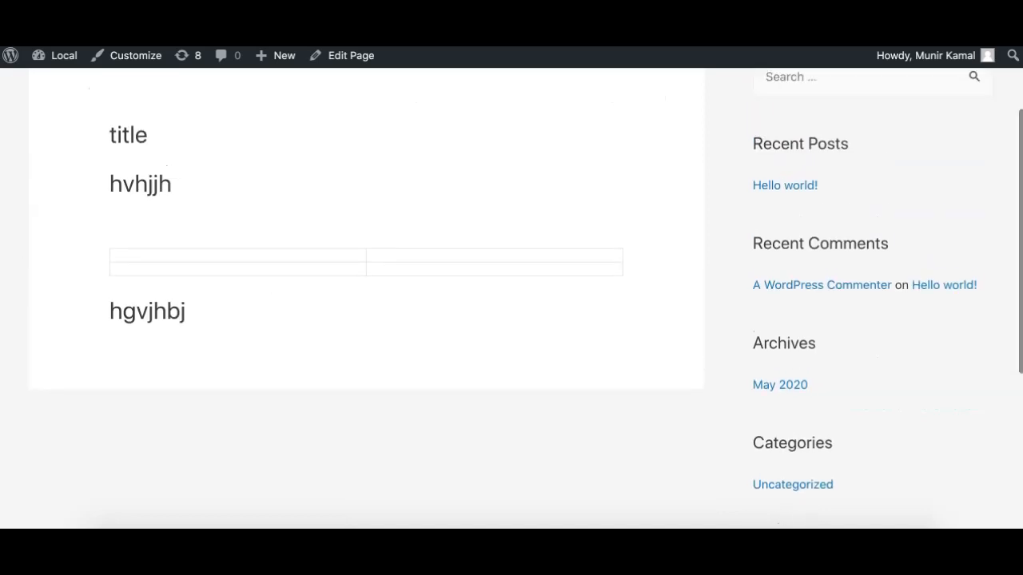
key("ctrl+w")
left_click(854, 69)
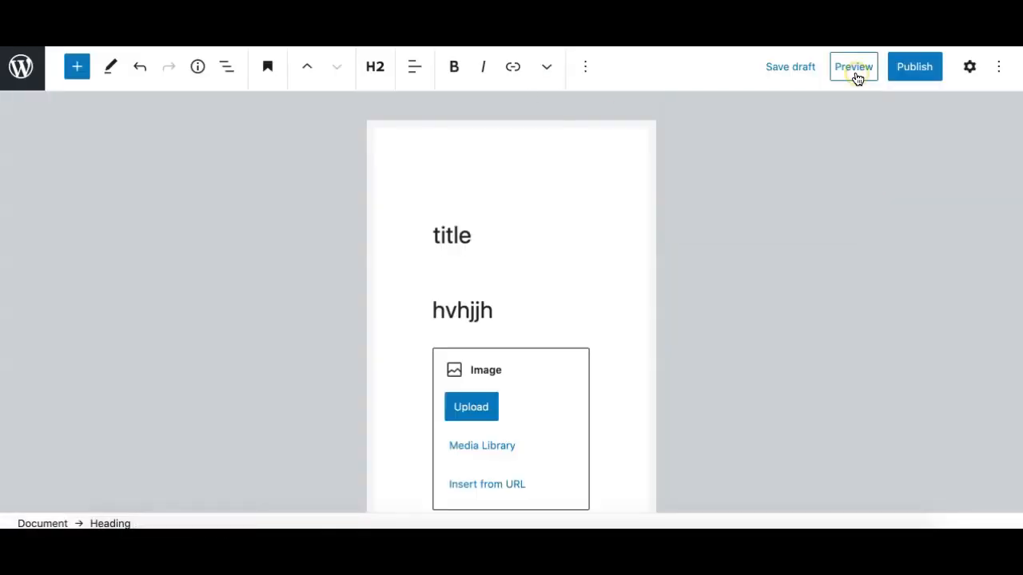
left_click(847, 72)
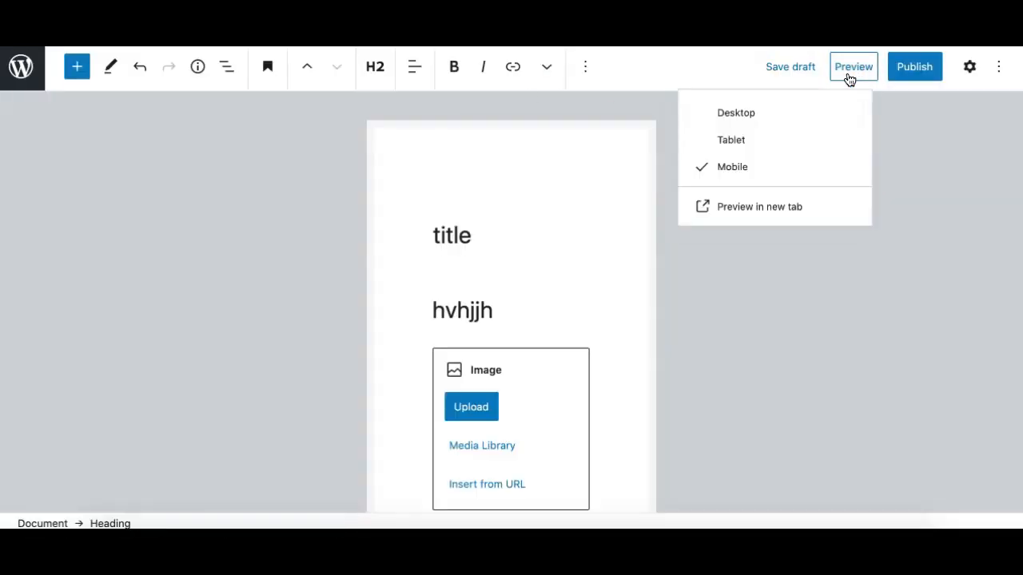
left_click(729, 118)
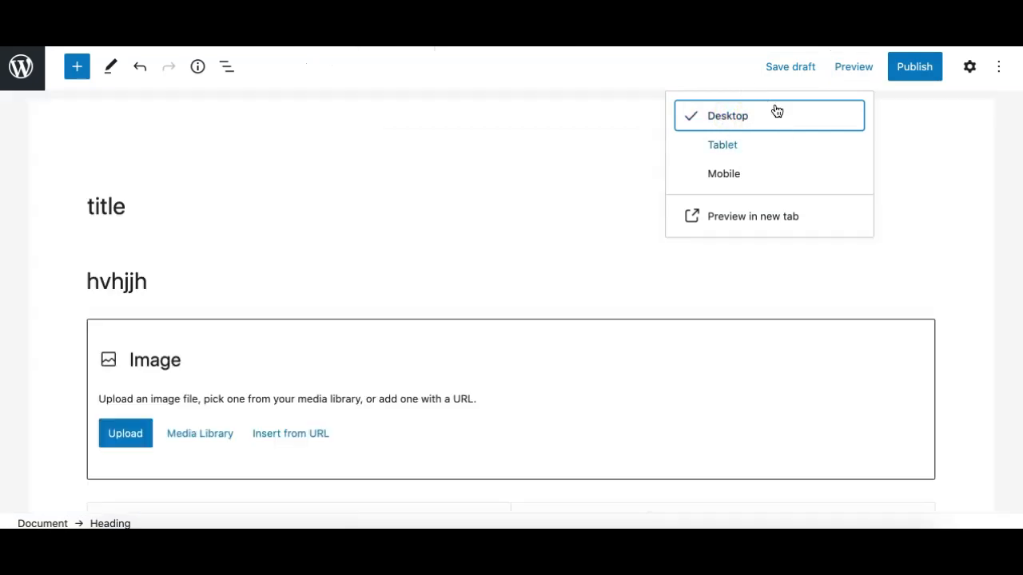
left_click(656, 79)
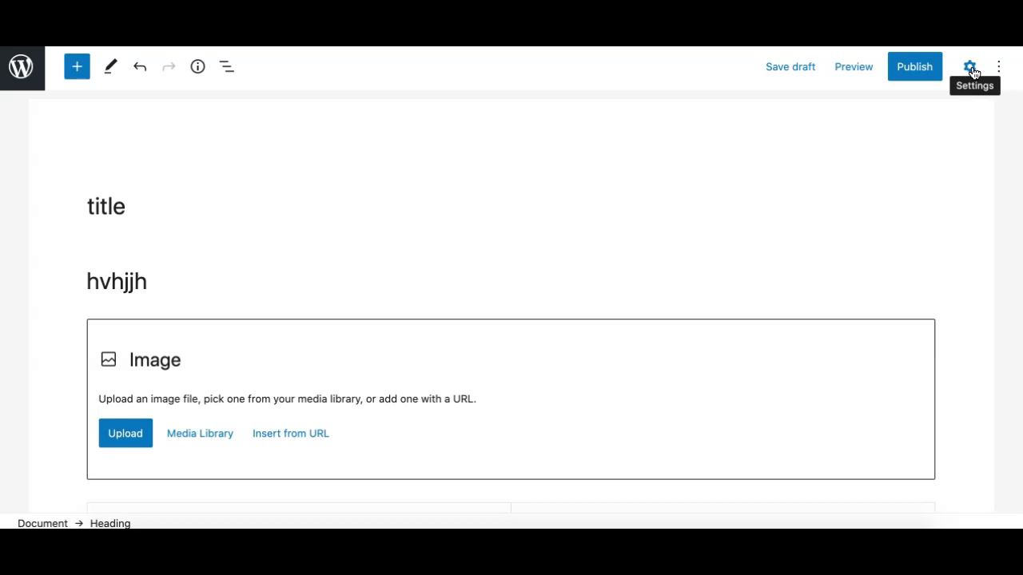
Open the Settings sidebar on its Document tab.
left_click(970, 67)
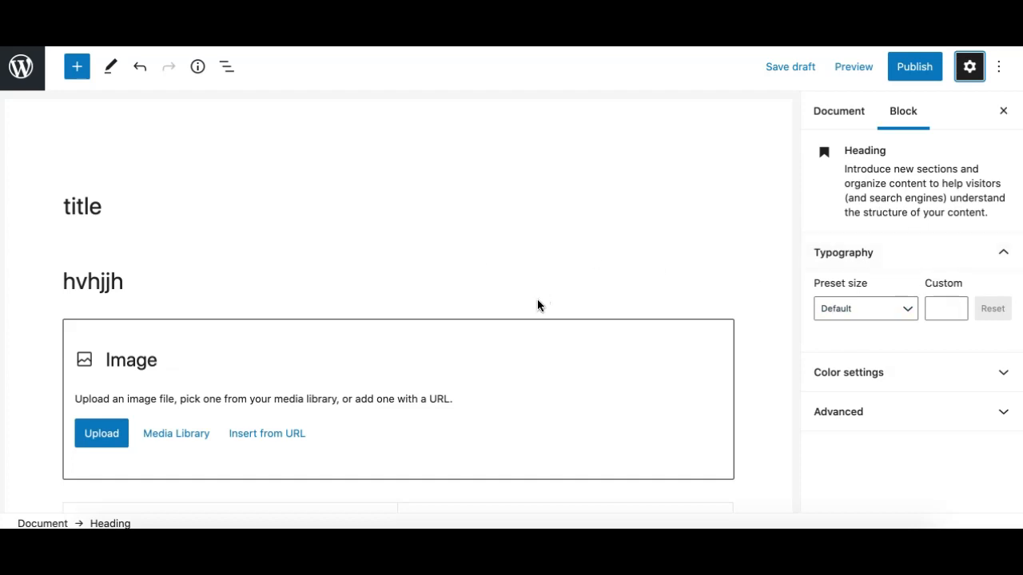
left_click(837, 111)
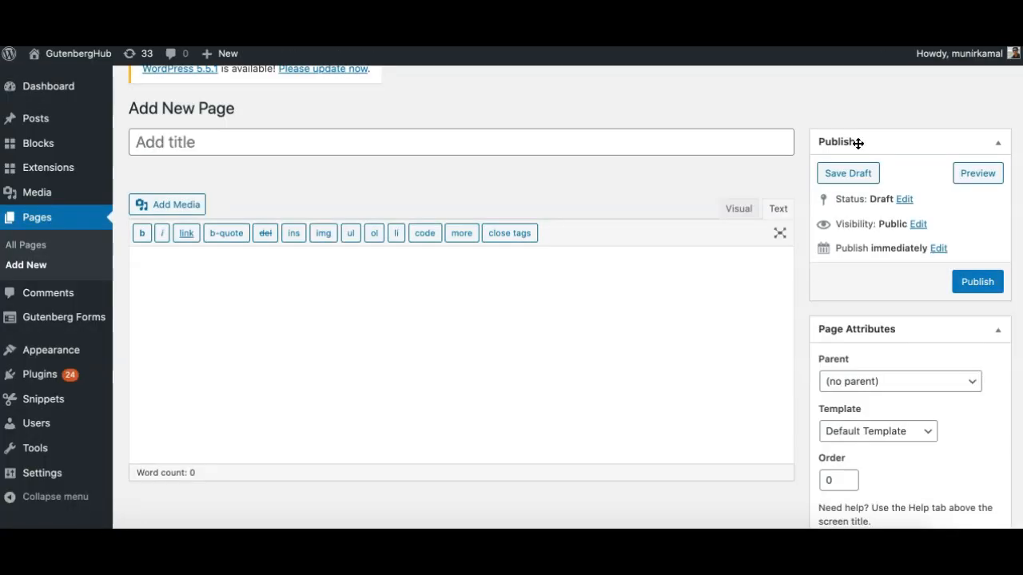
scroll(872, 221, "down", 5)
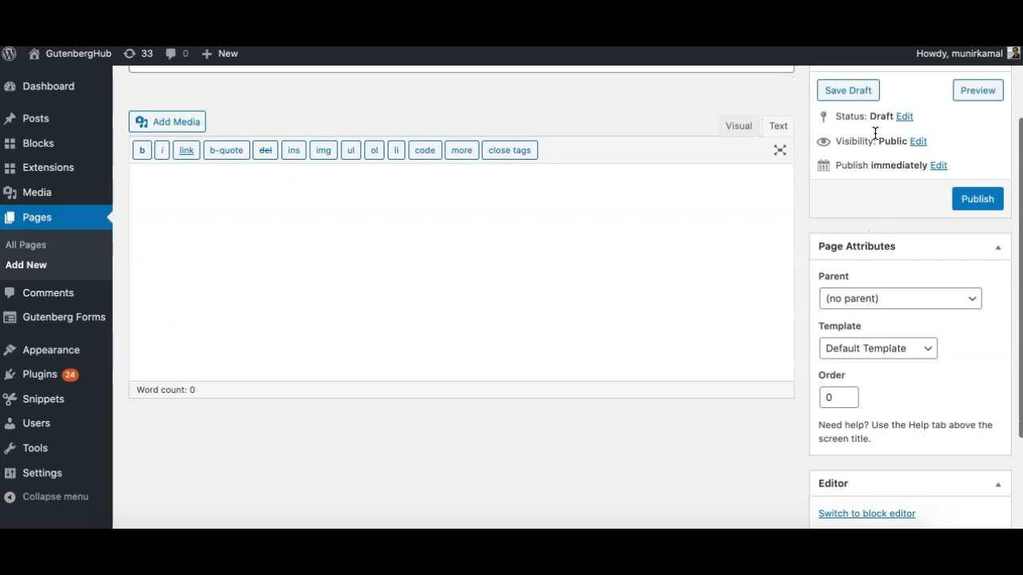
scroll(900, 392, "up", 6)
scroll(863, 301, "down", 2)
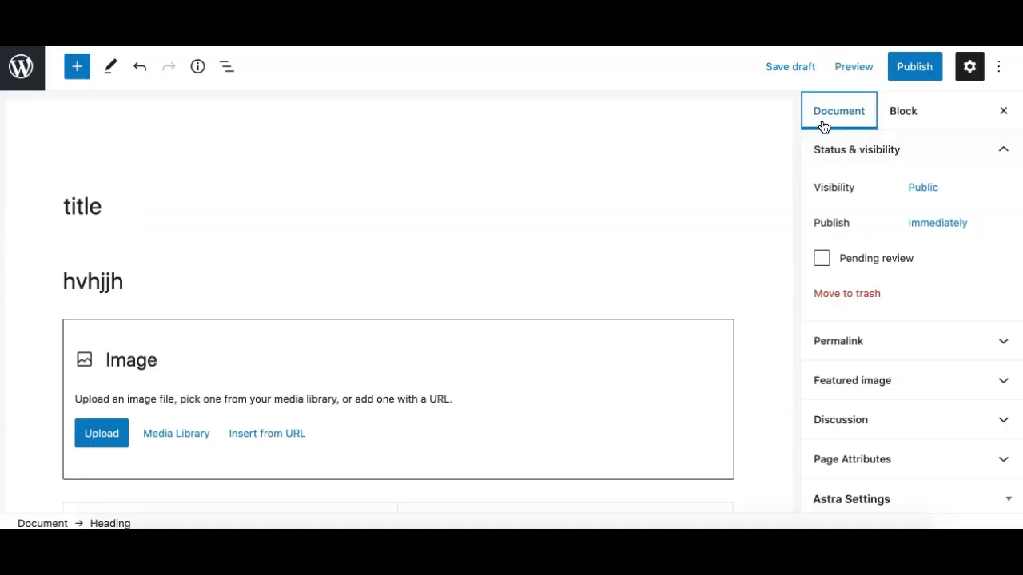
scroll(849, 388, "down", 1)
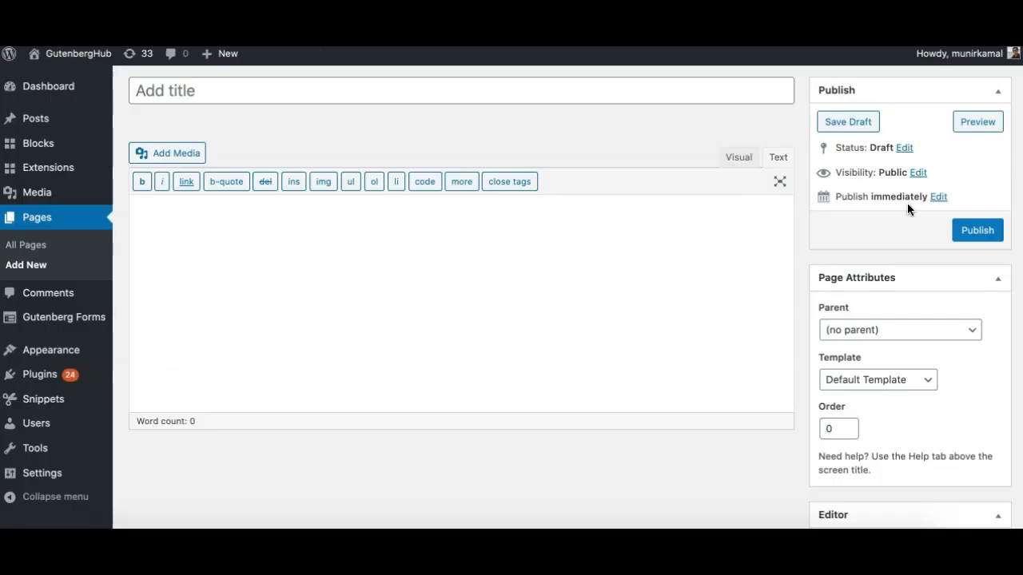
scroll(892, 254, "down", 1)
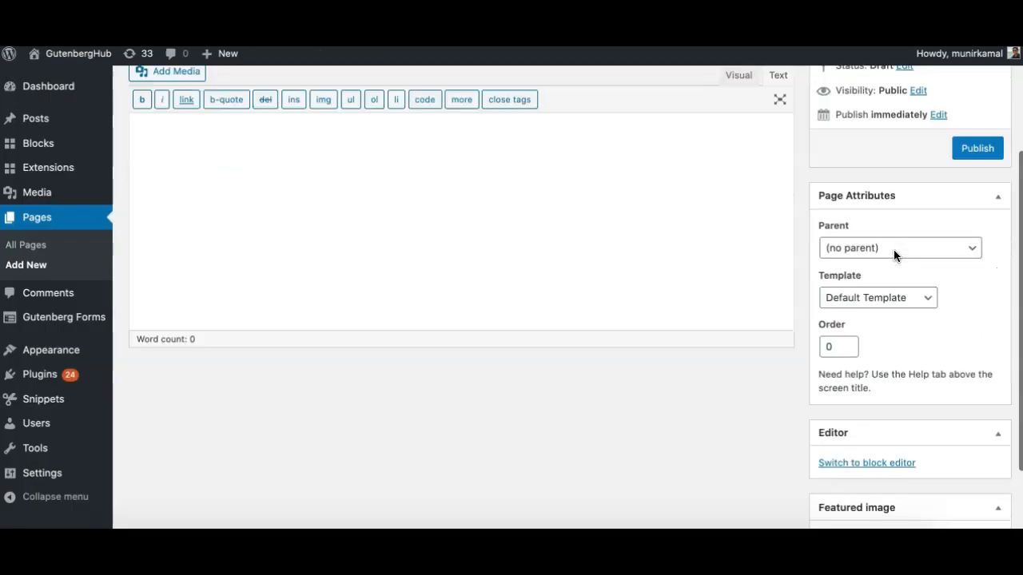
scroll(893, 254, "up", 2)
scroll(880, 339, "down", 3)
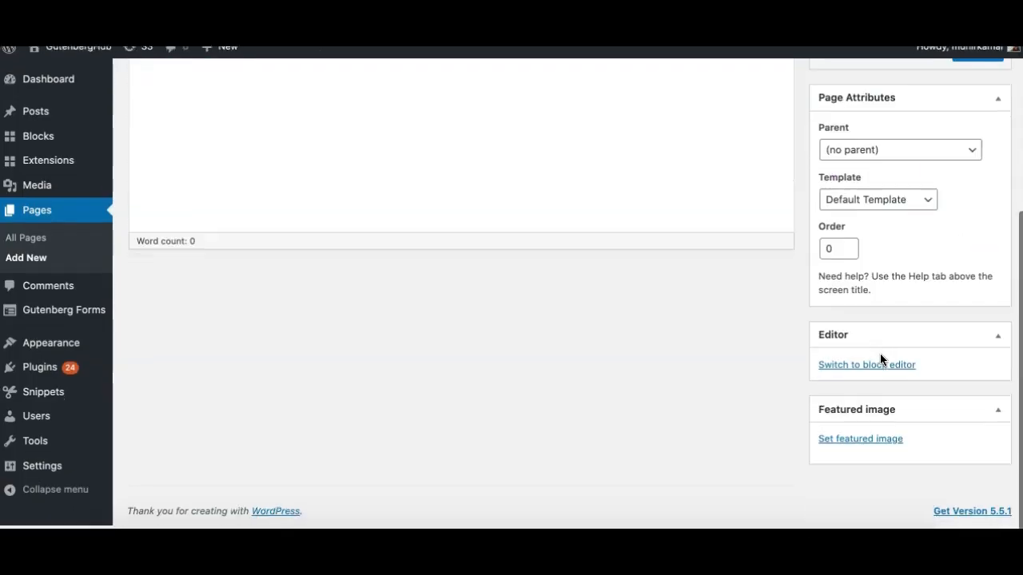
scroll(879, 353, "up", 4)
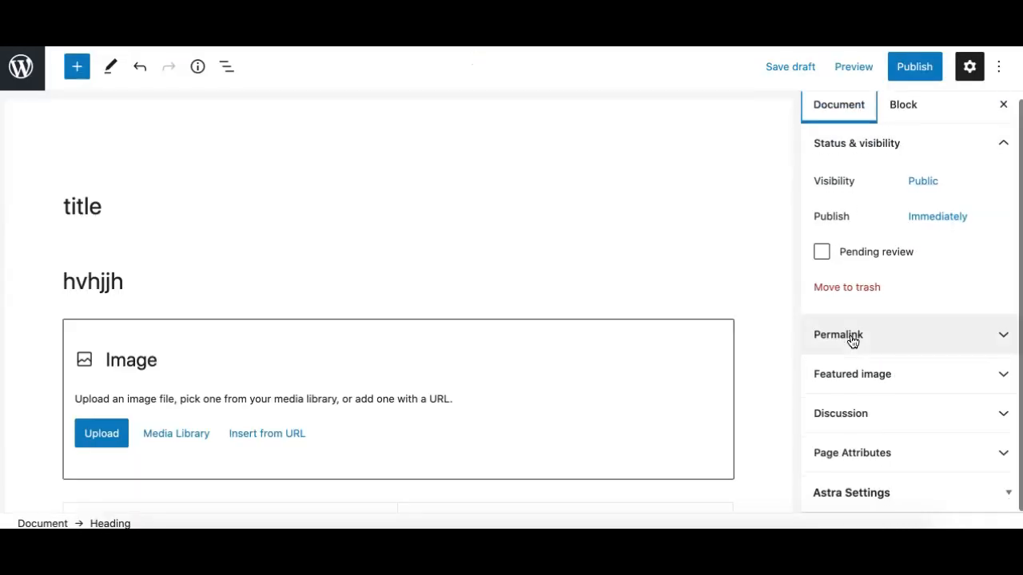
scroll(853, 341, "up", 1)
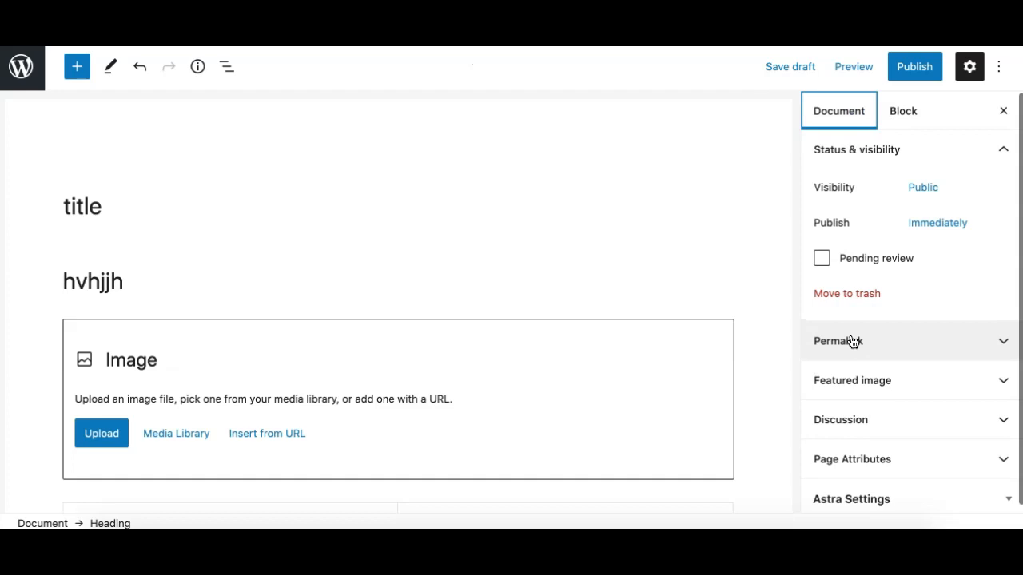
Expand and collapse the Permalink, Featured image and Discussion panels in the Document tab.
left_click(866, 156)
left_click(849, 192)
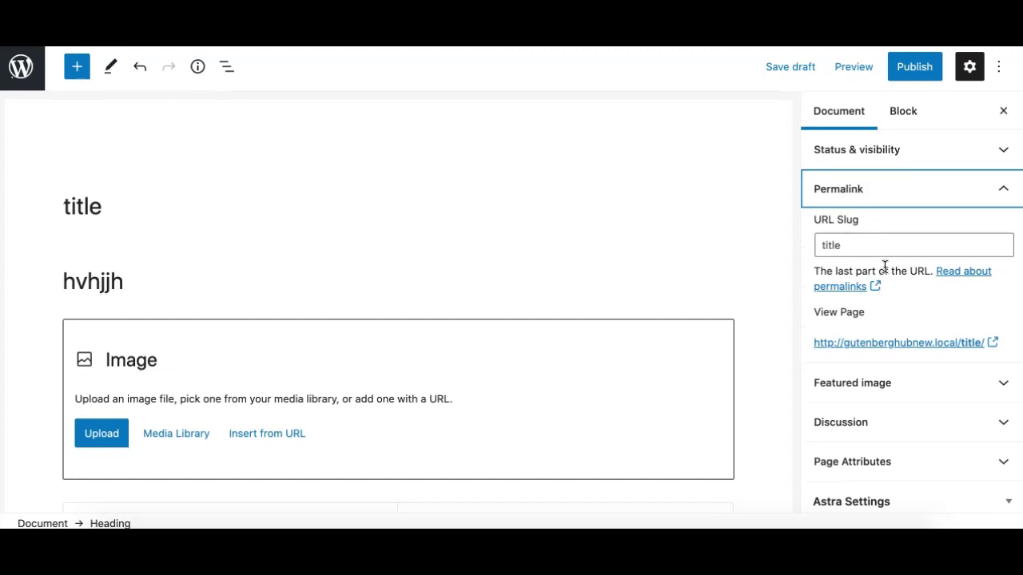
left_click(873, 188)
left_click(885, 230)
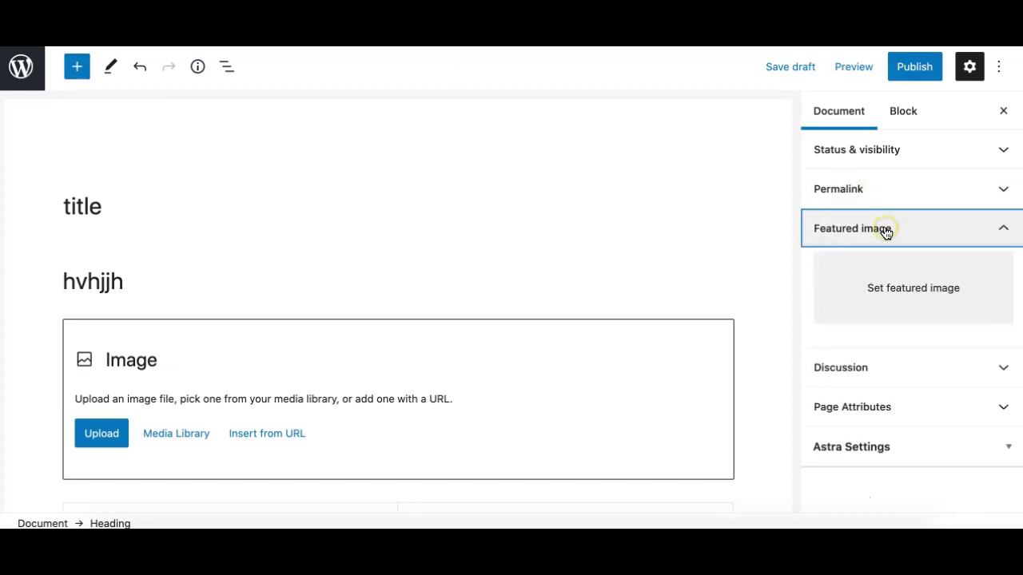
left_click(895, 231)
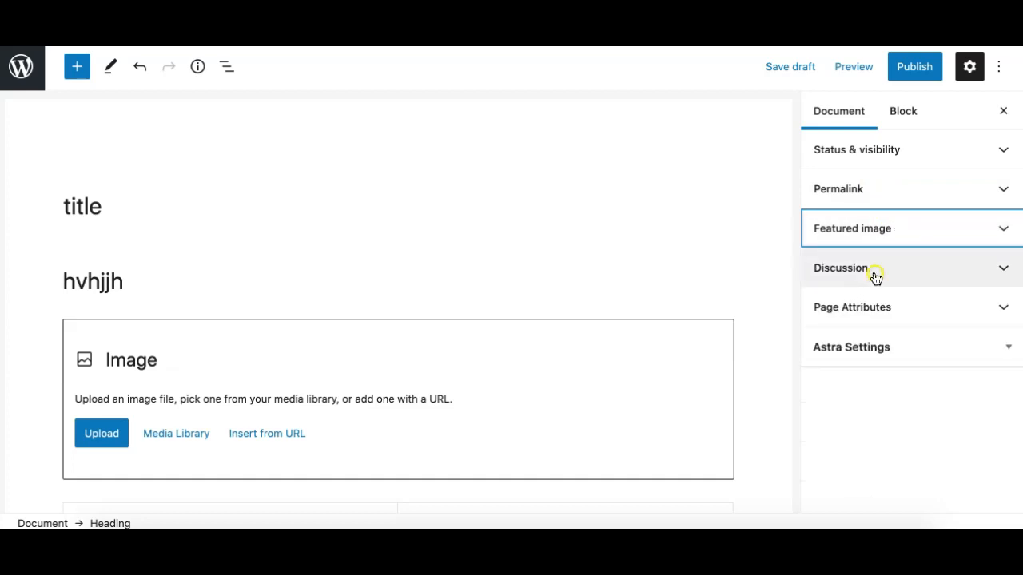
left_click(876, 277)
left_click(898, 273)
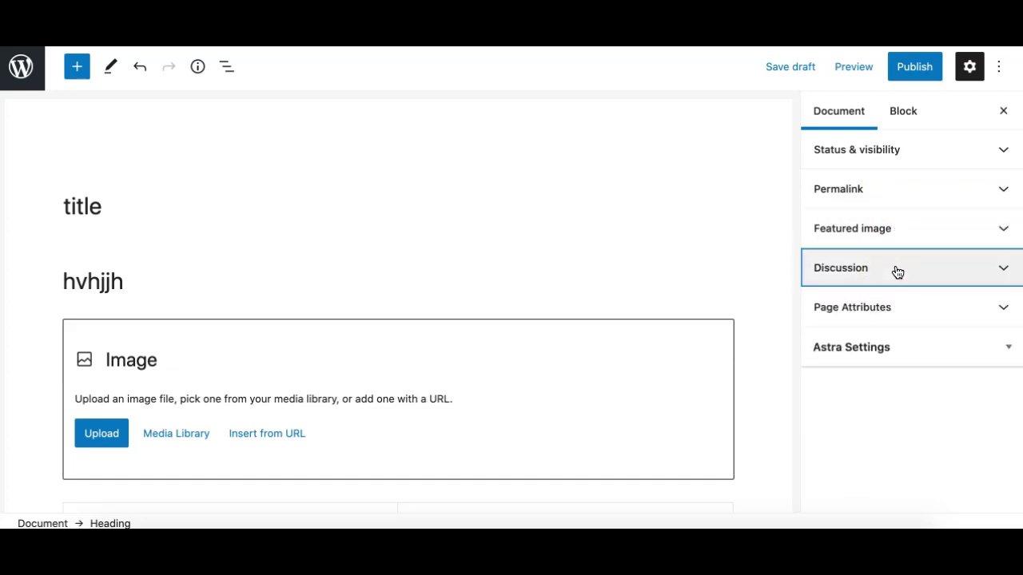
Look through Page Attributes and Astra Settings, then switch the sidebar to the Block tab.
left_click(862, 320)
left_click(877, 308)
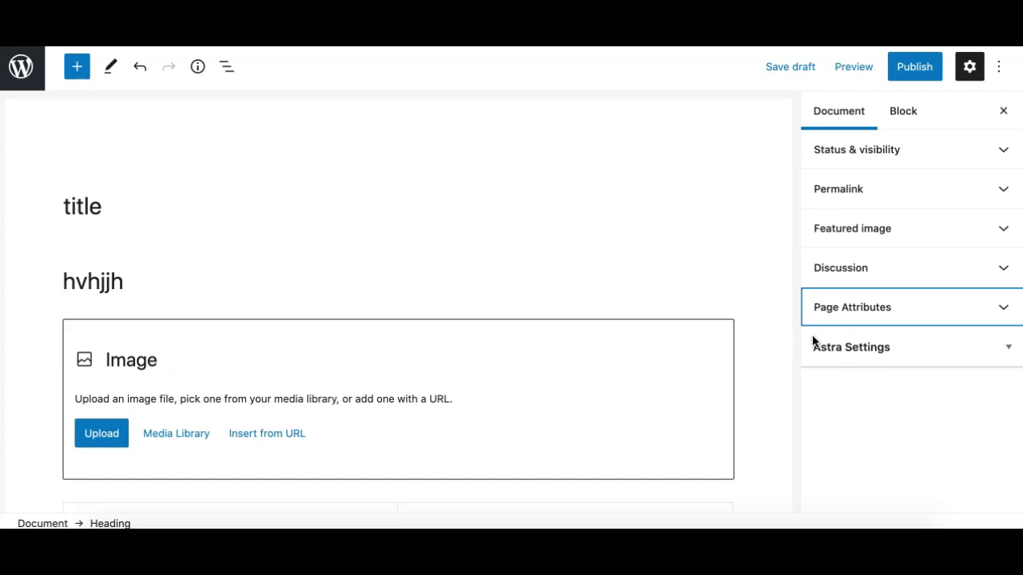
left_click(856, 351)
scroll(852, 404, "down", 3)
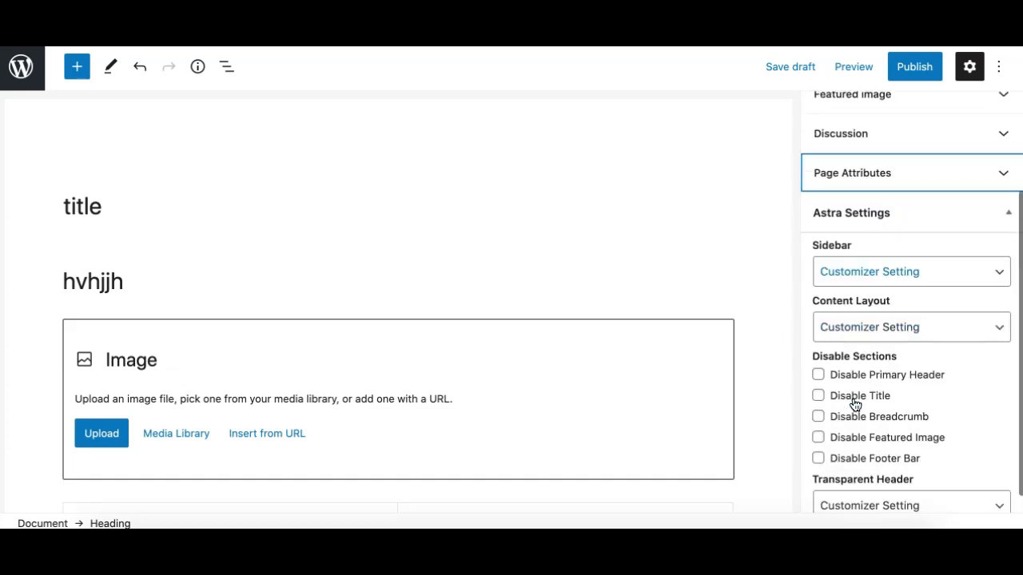
scroll(855, 400, "up", 3)
left_click(872, 339)
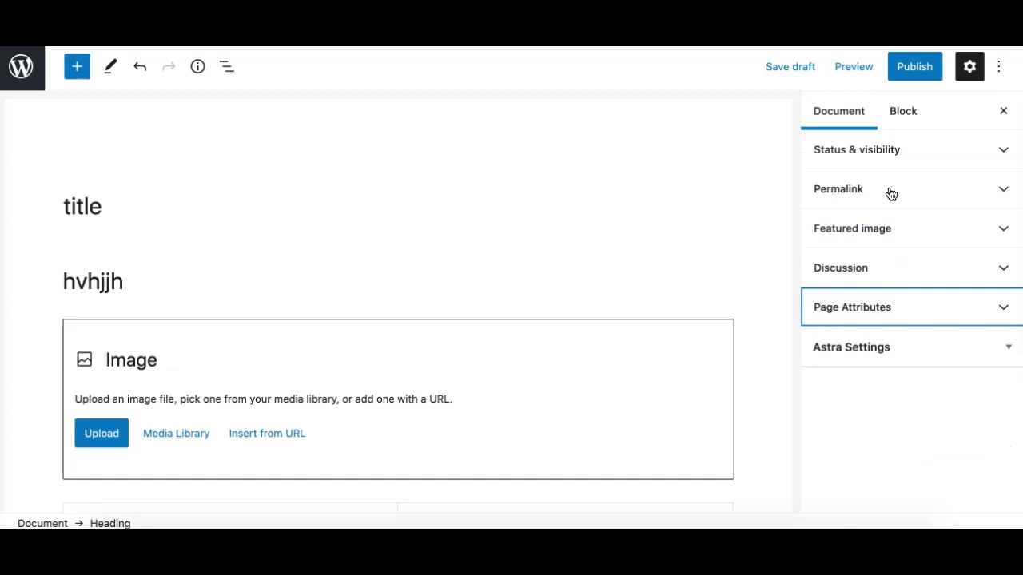
left_click(894, 119)
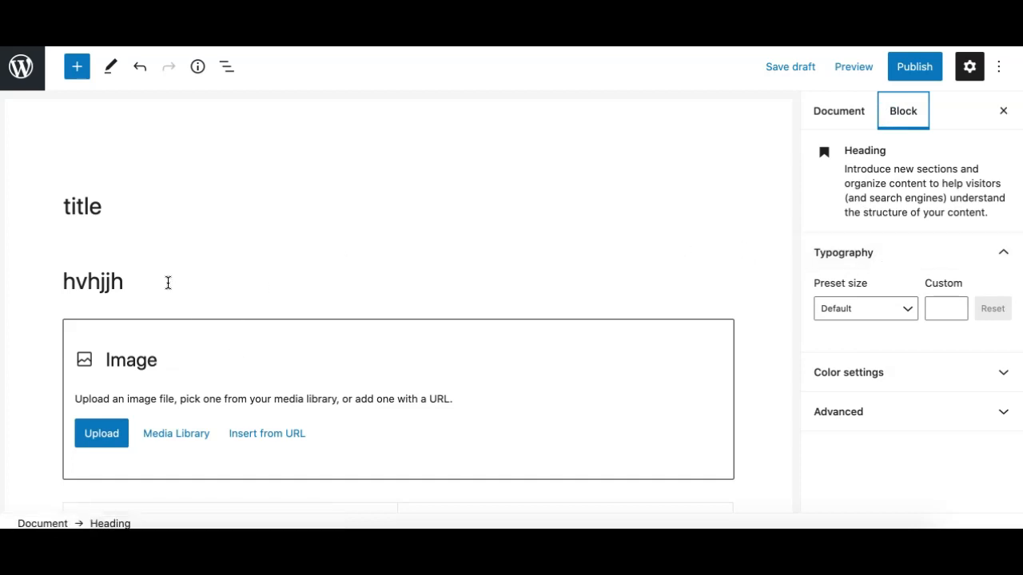
Set the hvhjjh heading's preset size to Huge (48), then select the Image block.
left_click(106, 280)
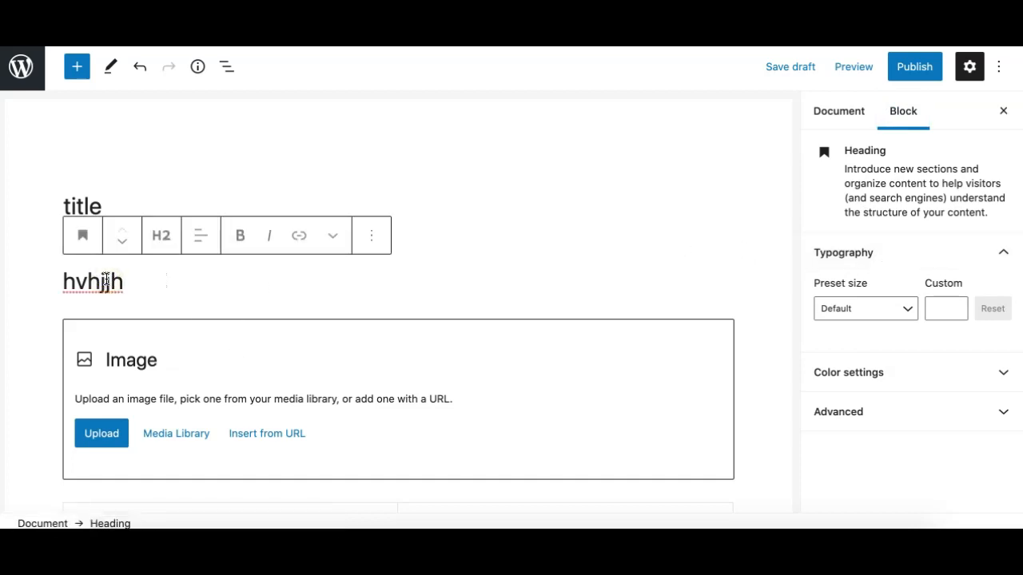
left_click(877, 312)
left_click(865, 456)
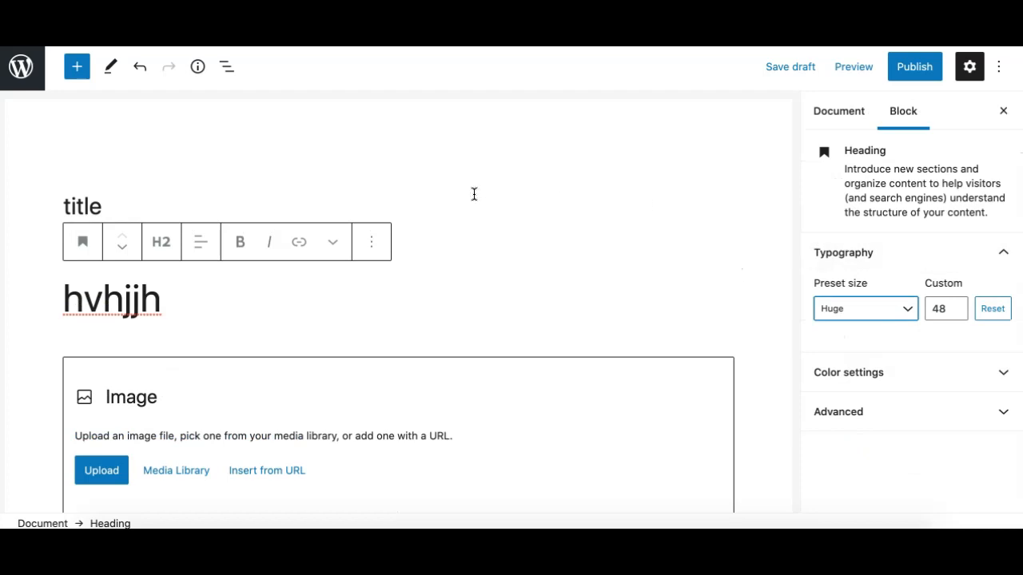
scroll(472, 252, "down", 3)
left_click(537, 254)
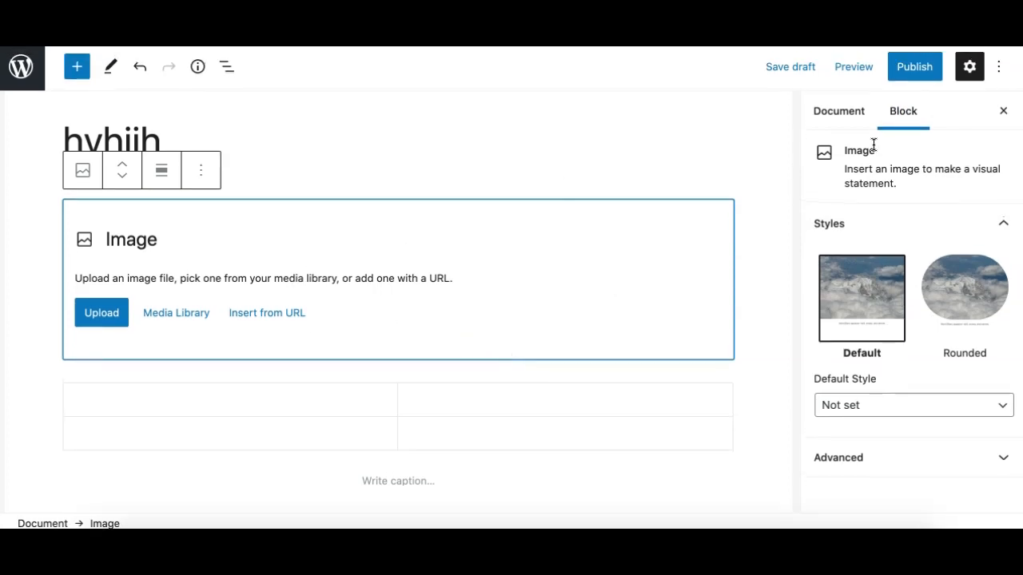
Toggle the Settings sidebar several times, leaving it closed for a full-width canvas.
left_click(968, 67)
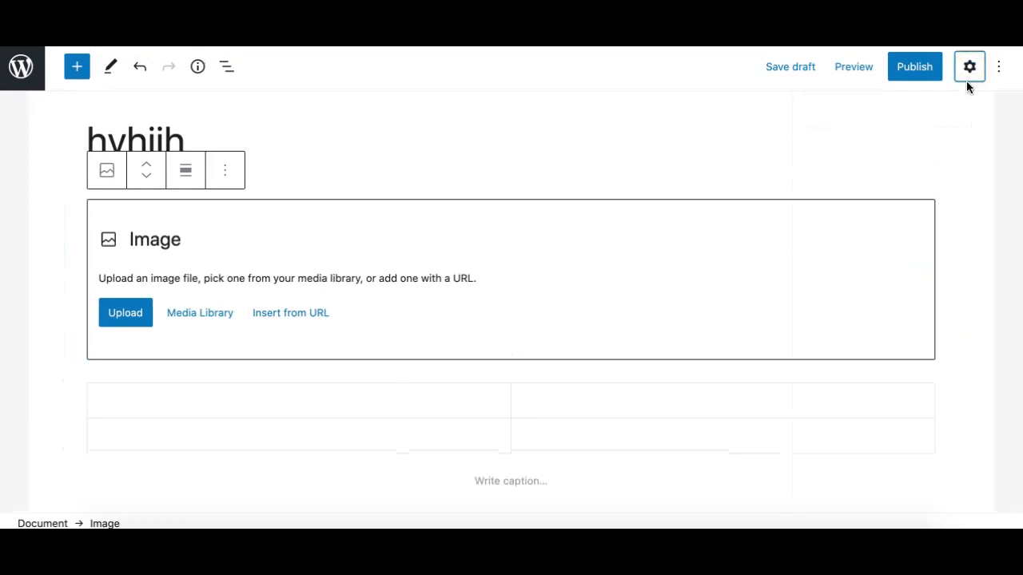
left_click(968, 68)
left_click(968, 68)
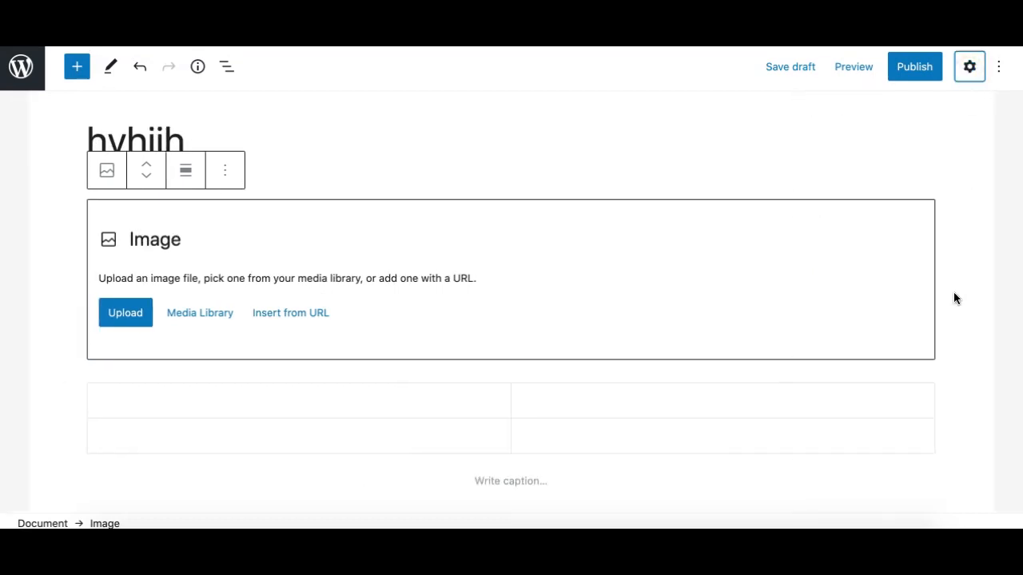
left_click(973, 72)
left_click(973, 73)
left_click(974, 73)
left_click(974, 73)
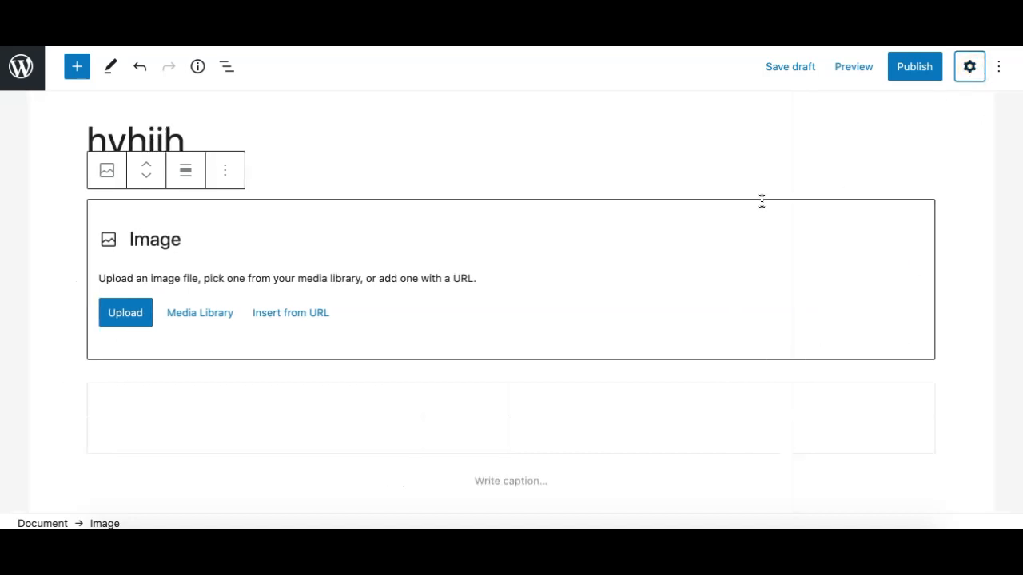
Enable Top toolbar in More tools & options, check it on the blocks, then turn it off.
left_click(999, 72)
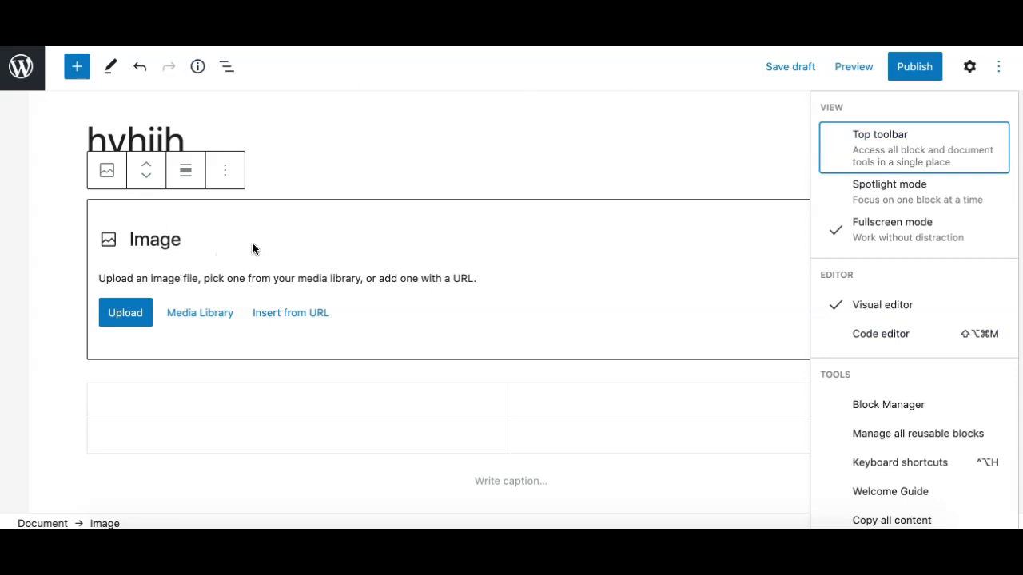
left_click(197, 388)
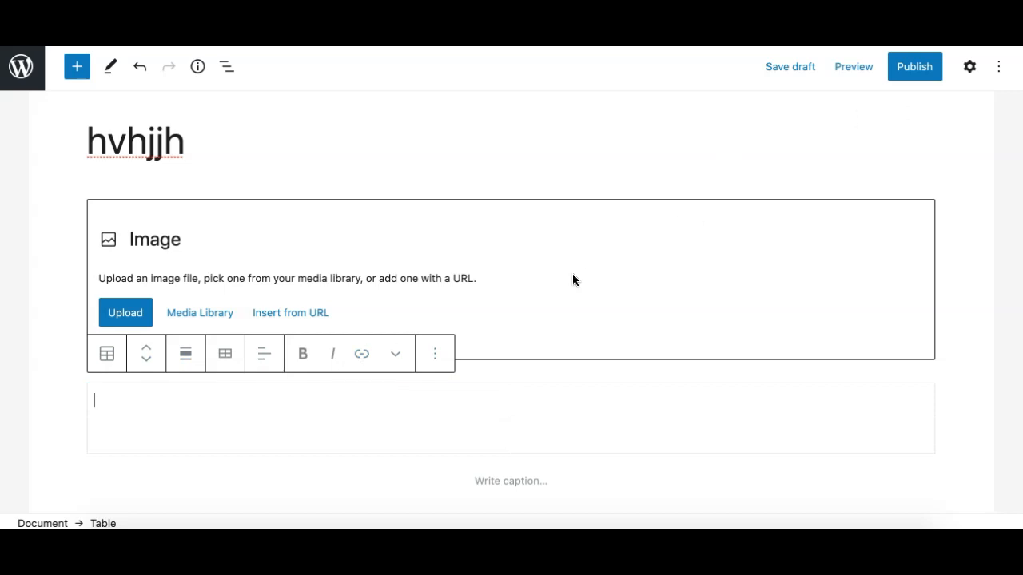
left_click(998, 68)
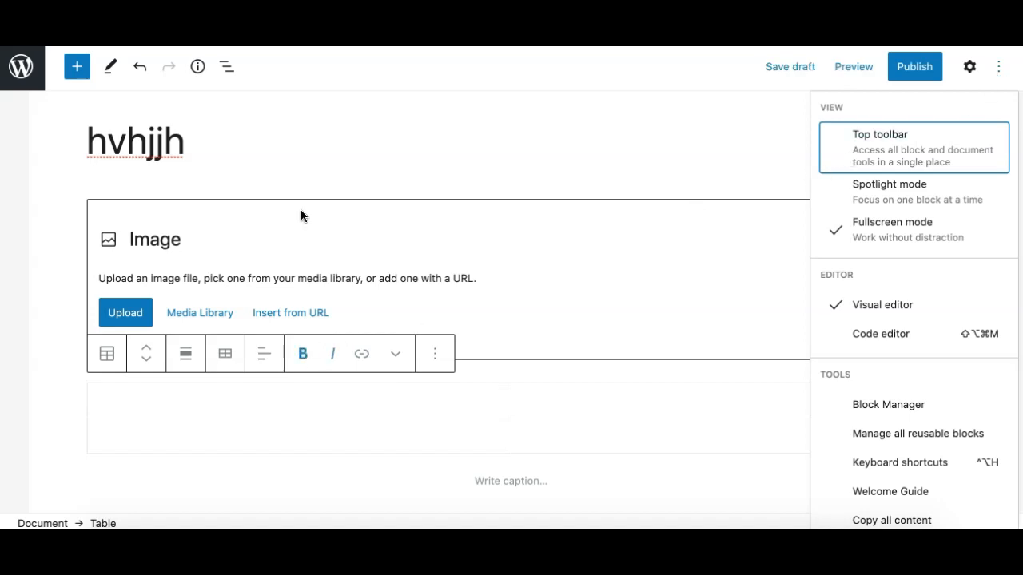
left_click(854, 152)
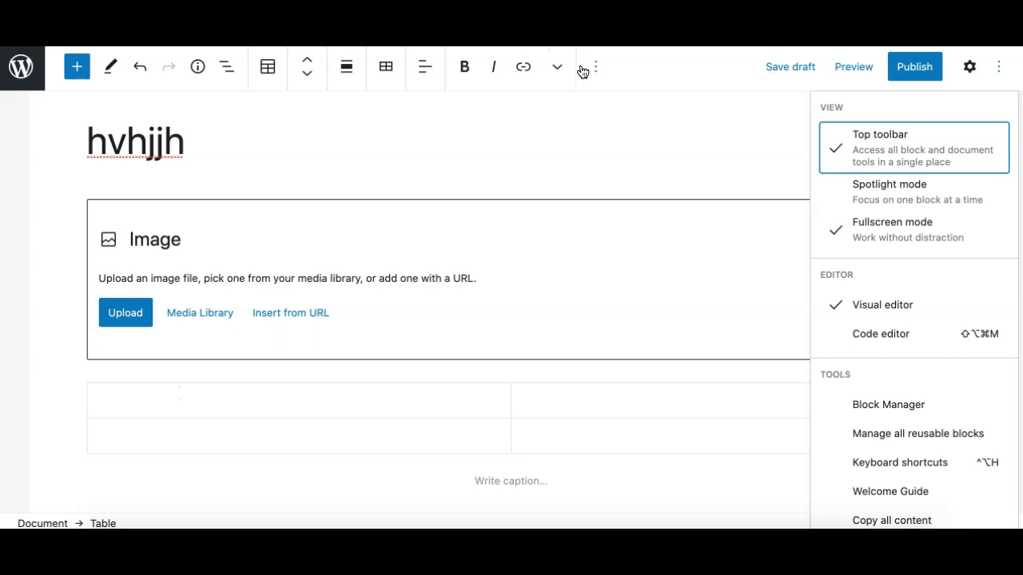
left_click(200, 248)
scroll(226, 356, "down", 3)
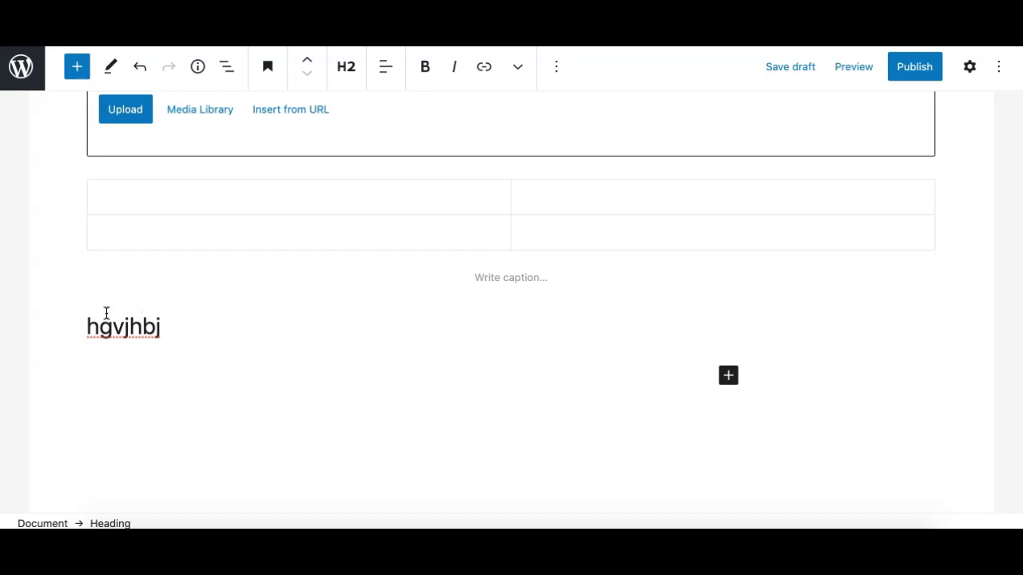
left_click(1000, 66)
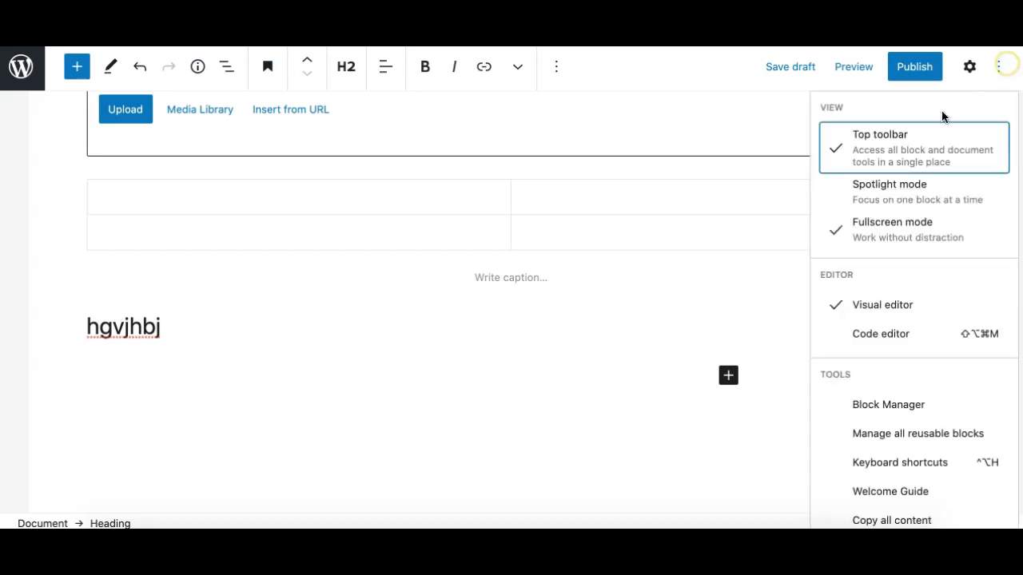
left_click(859, 152)
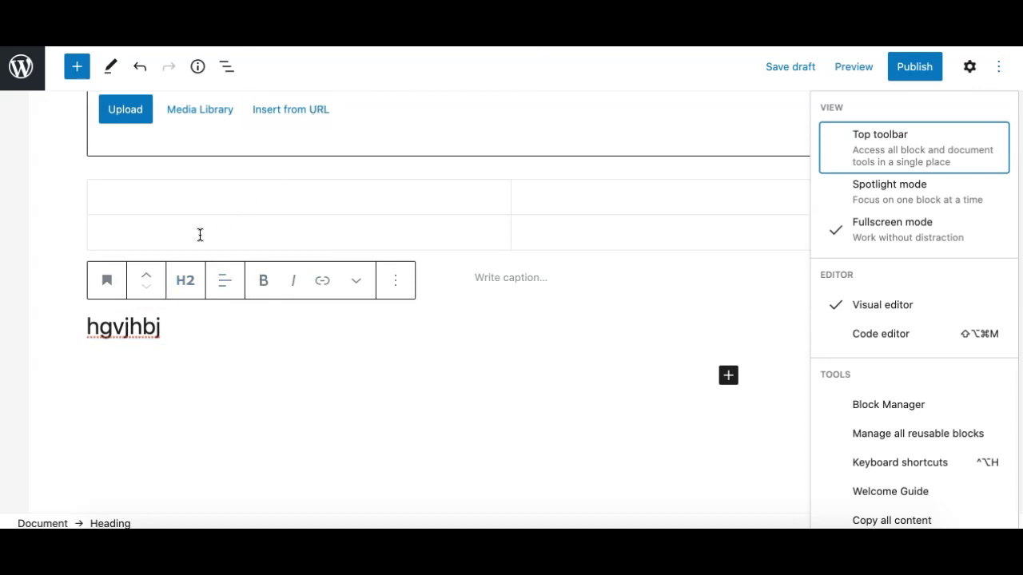
left_click(846, 197)
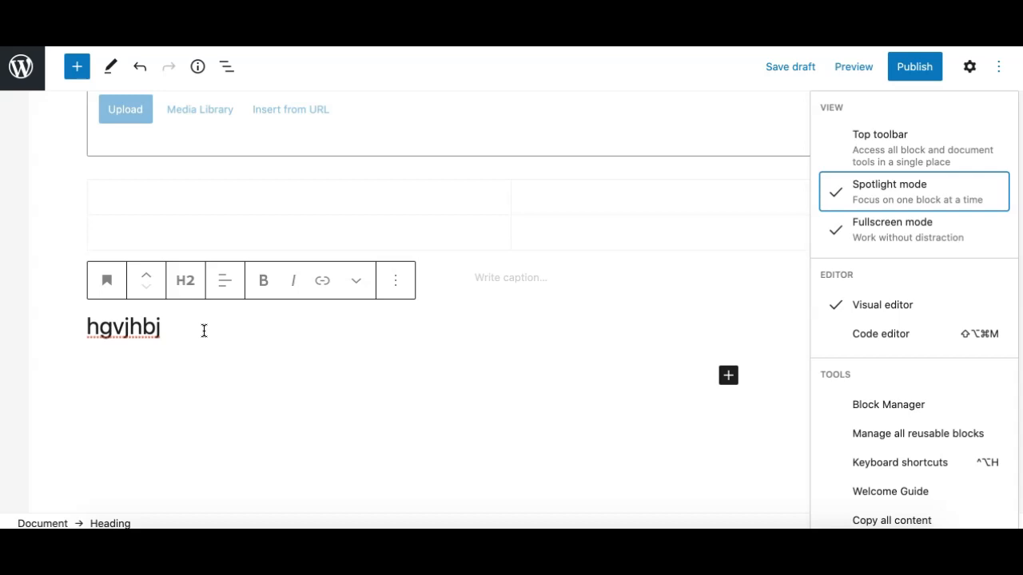
scroll(204, 331, "up", 5)
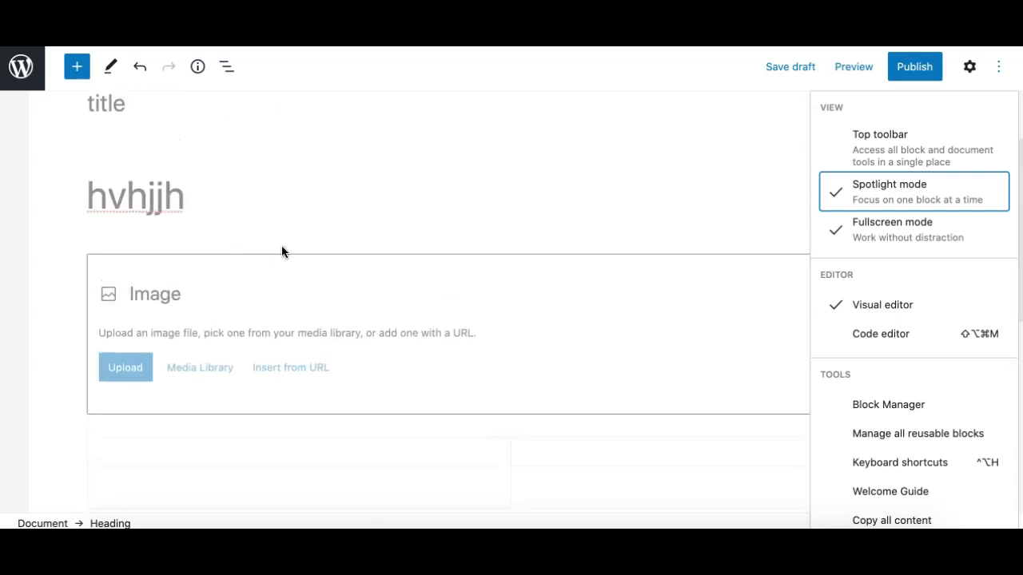
scroll(276, 261, "down", 3)
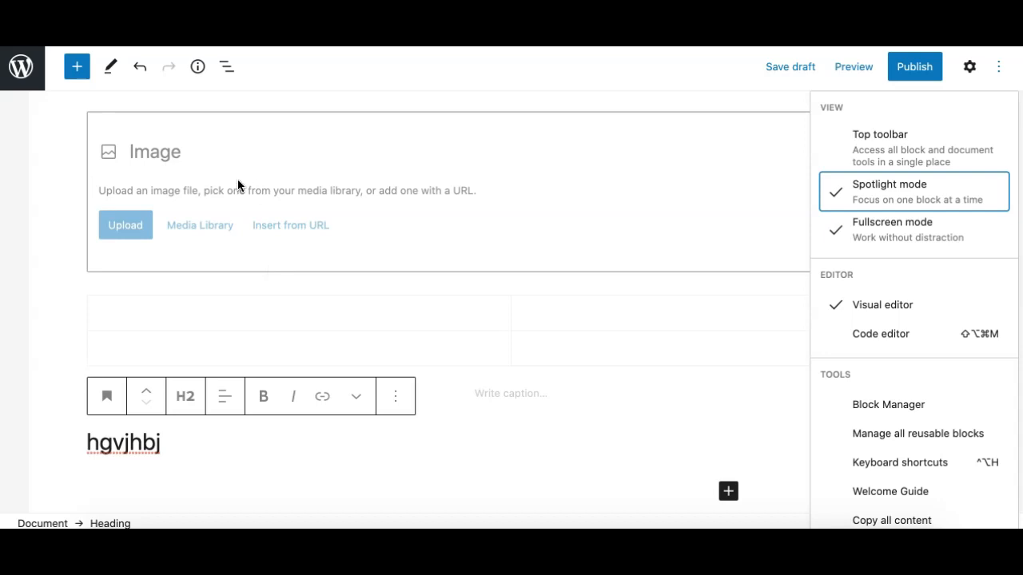
scroll(247, 219, "down", 4)
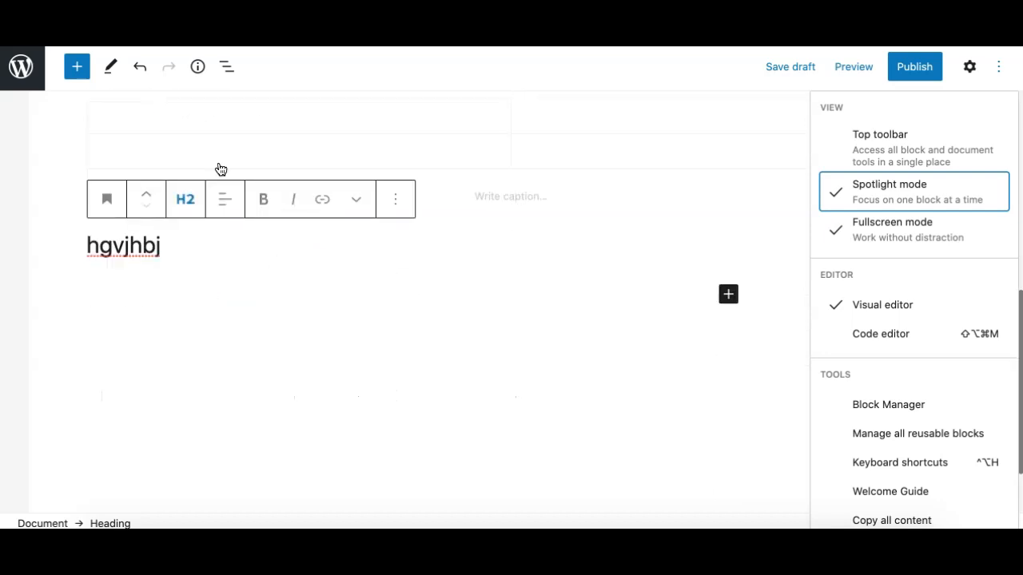
scroll(270, 204, "up", 3)
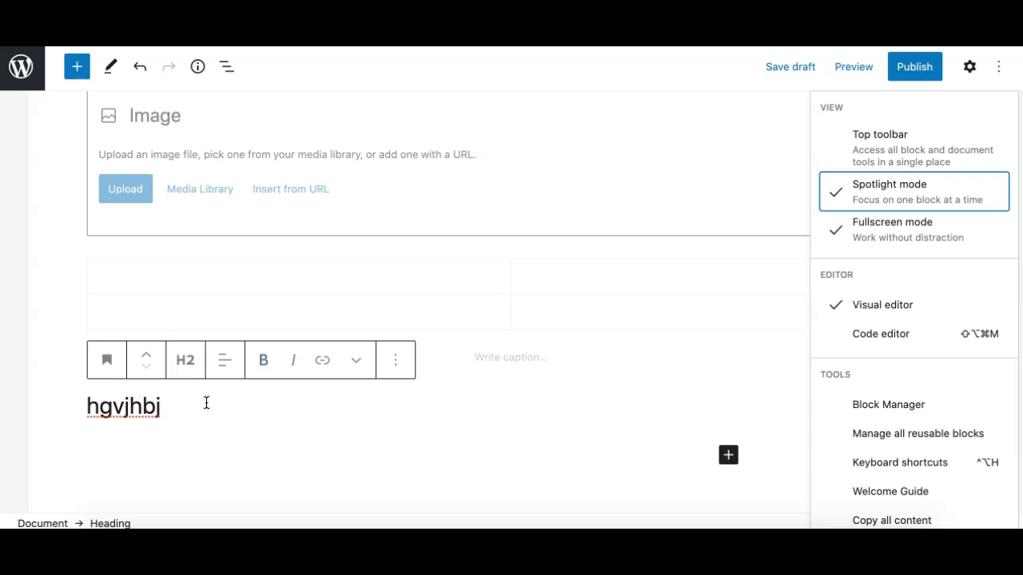
scroll(303, 134, "up", 1)
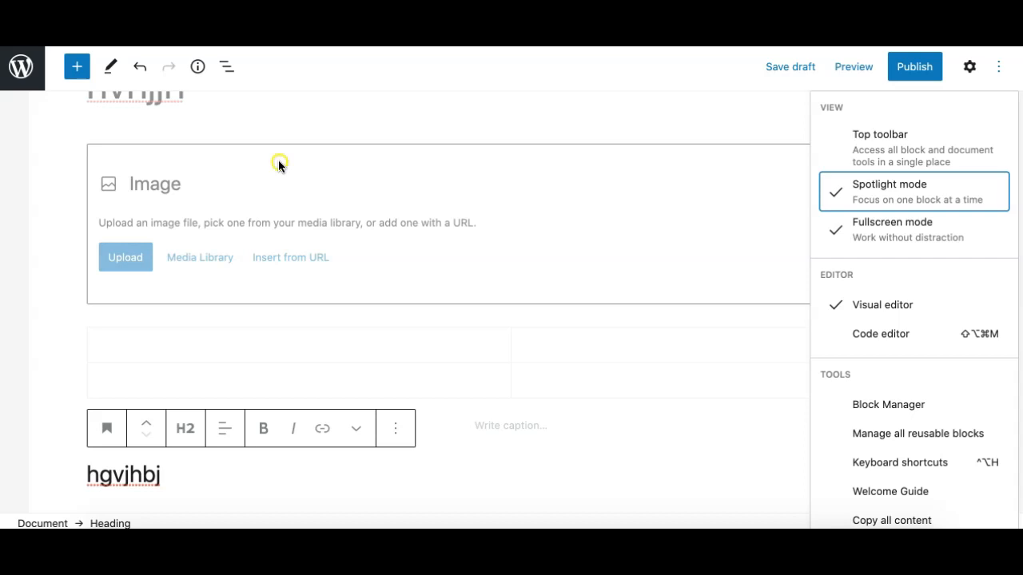
left_click(278, 165)
scroll(222, 184, "up", 1)
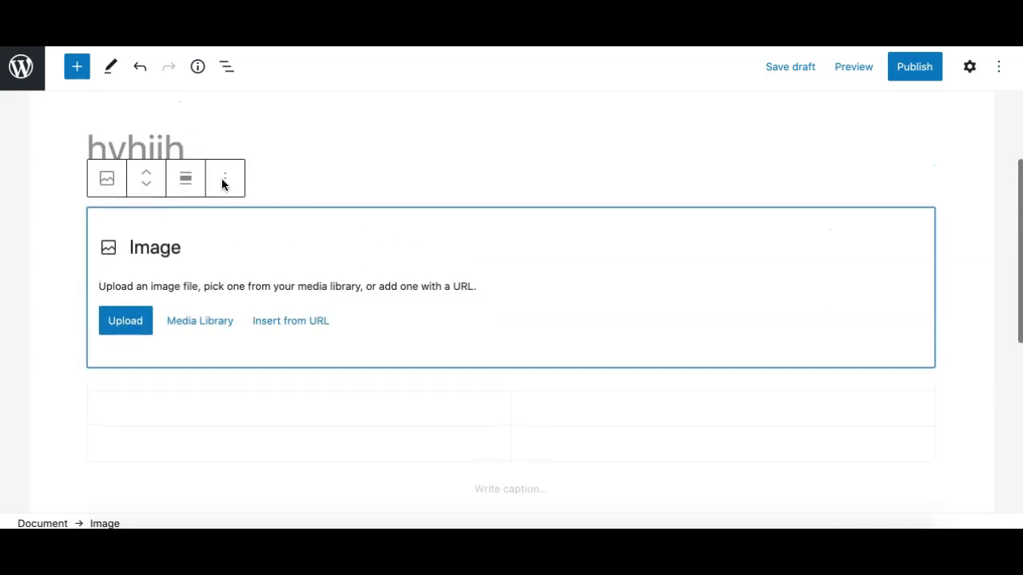
scroll(194, 336, "down", 2)
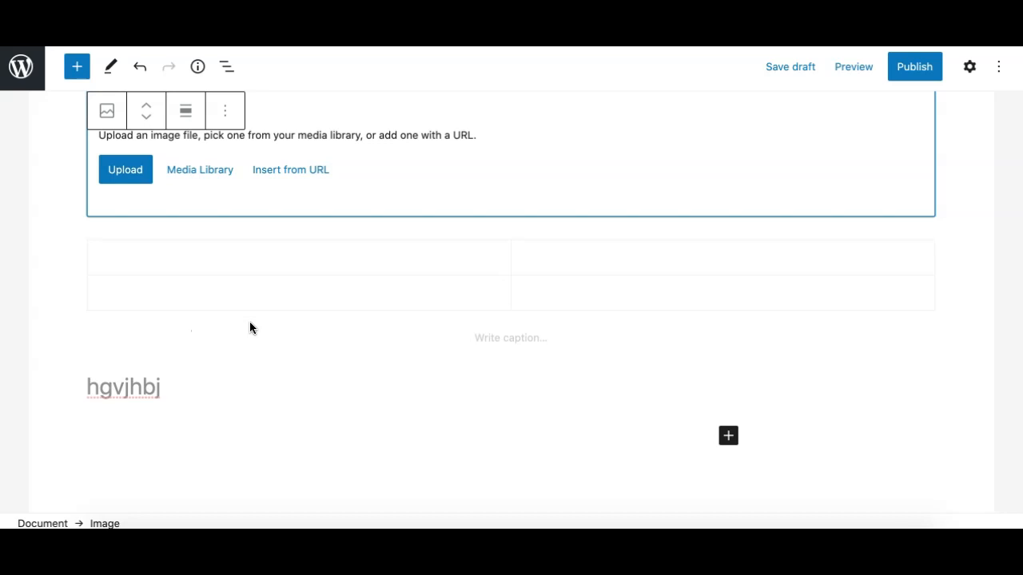
Turn off Spotlight mode and leave fullscreen, expanding then collapsing the admin sidebar.
left_click(998, 67)
left_click(851, 198)
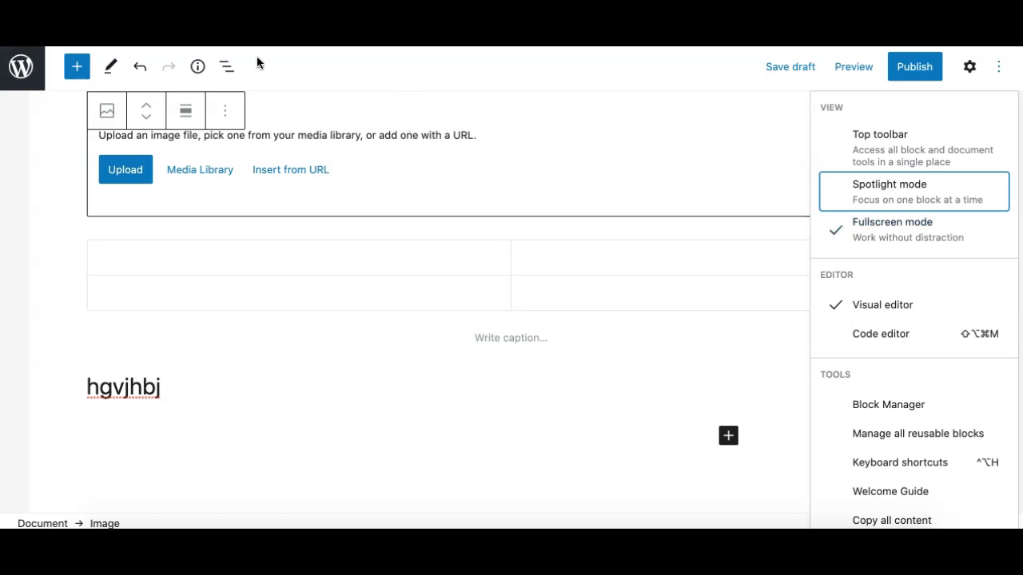
left_click(843, 232)
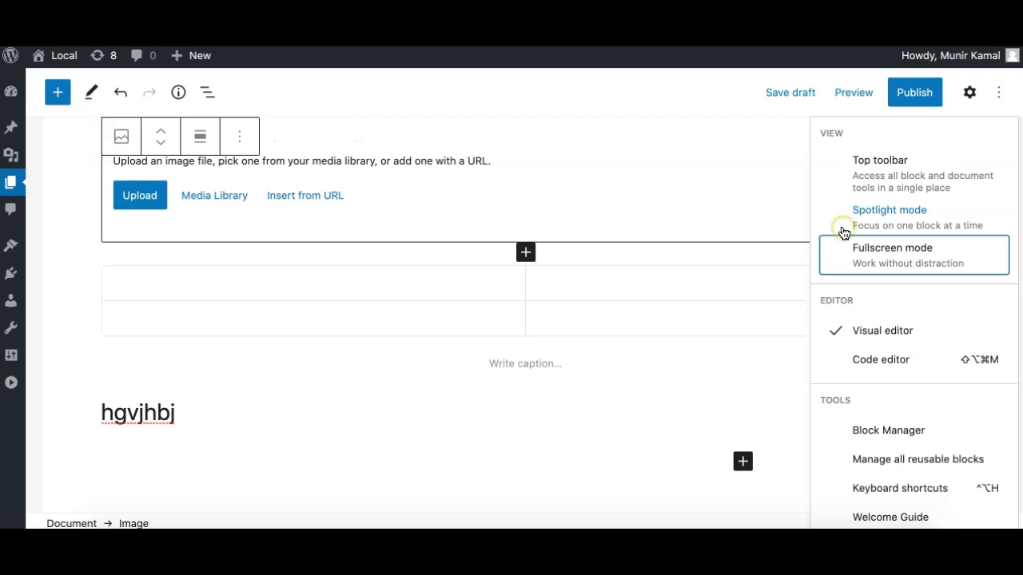
left_click(11, 381)
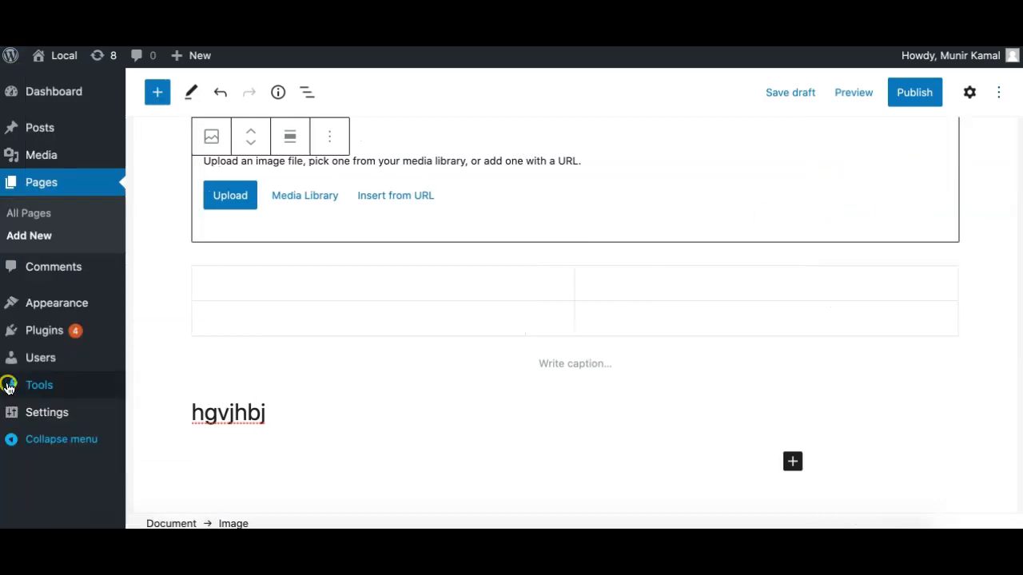
left_click(11, 443)
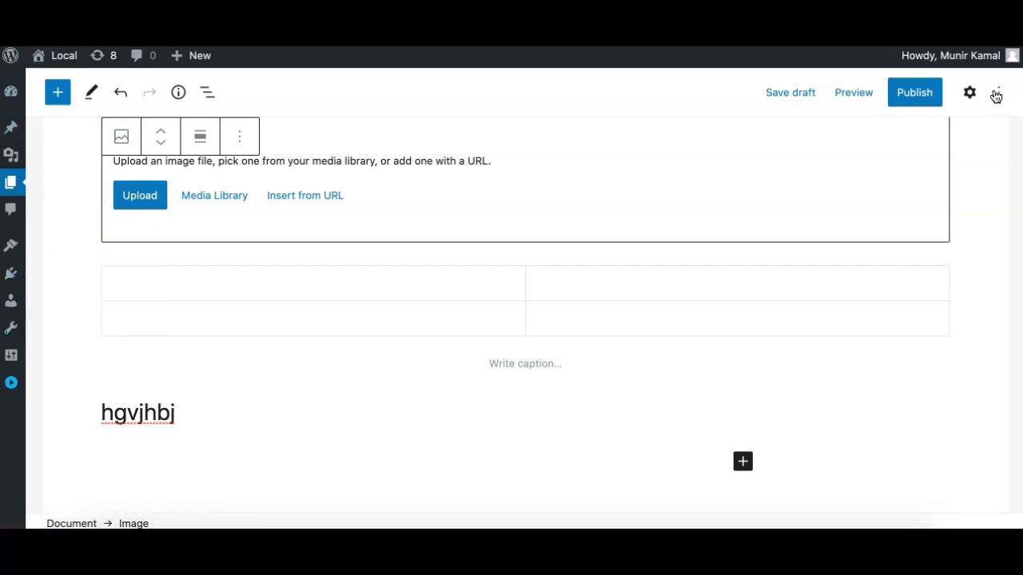
Toggle fullscreen on and off, collapse the admin sidebar again, and return to fullscreen mode.
left_click(997, 93)
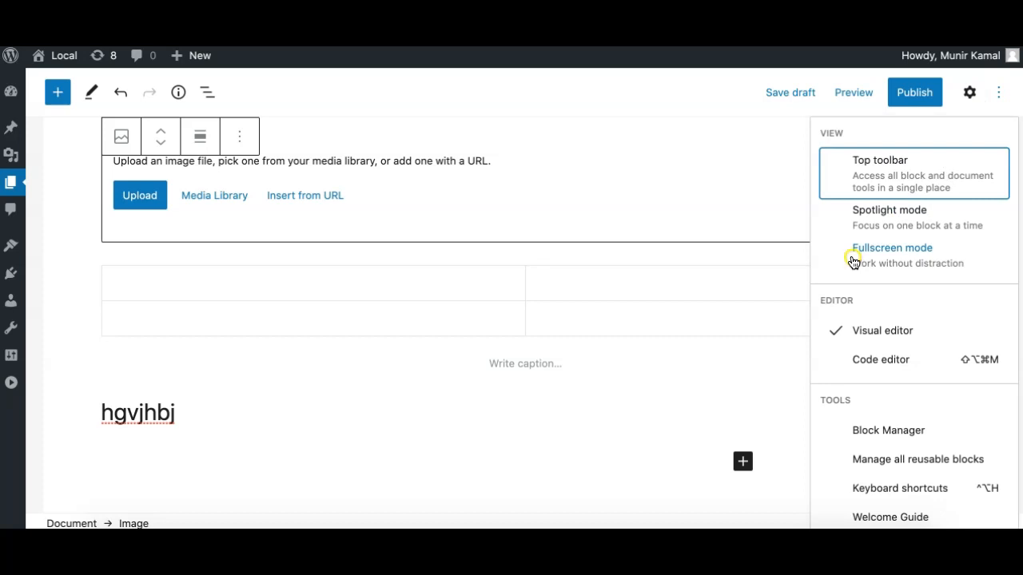
left_click(853, 255)
left_click(844, 249)
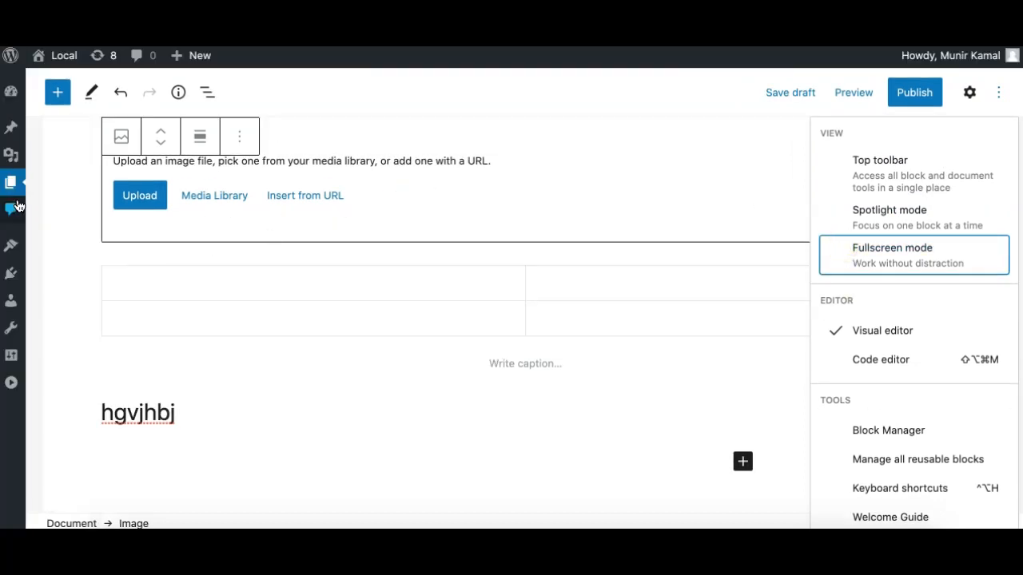
left_click(13, 385)
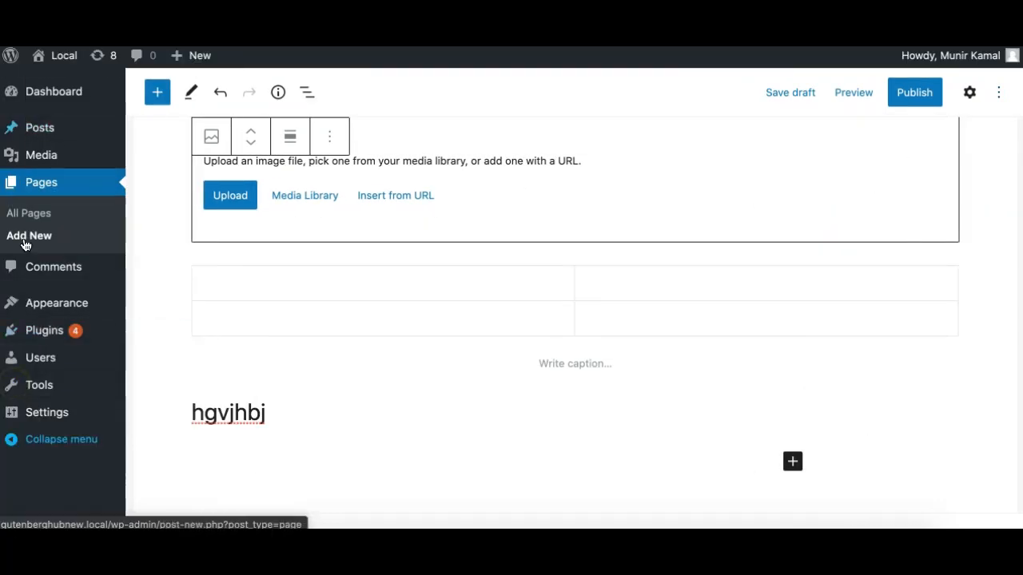
left_click(12, 442)
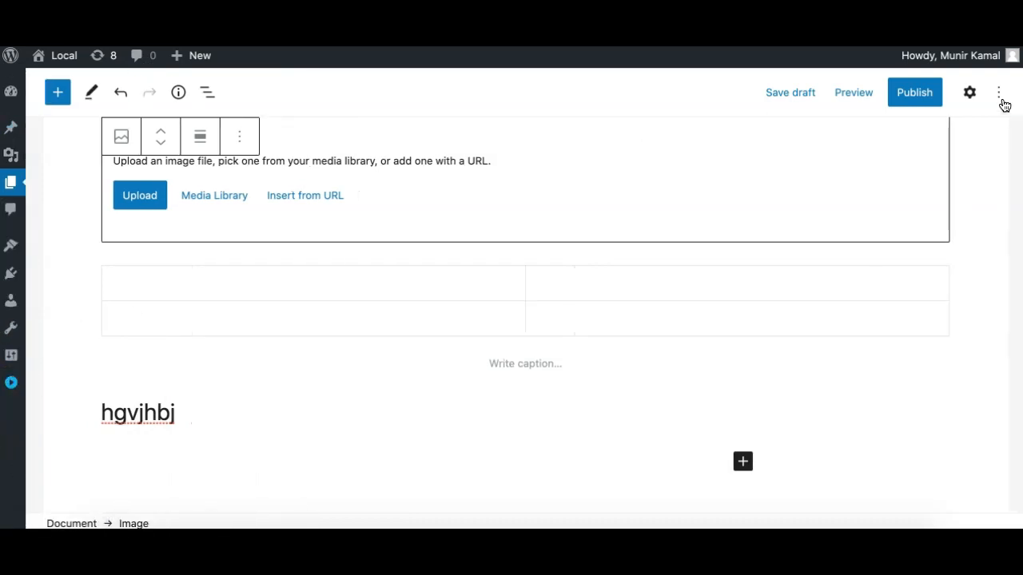
left_click(998, 93)
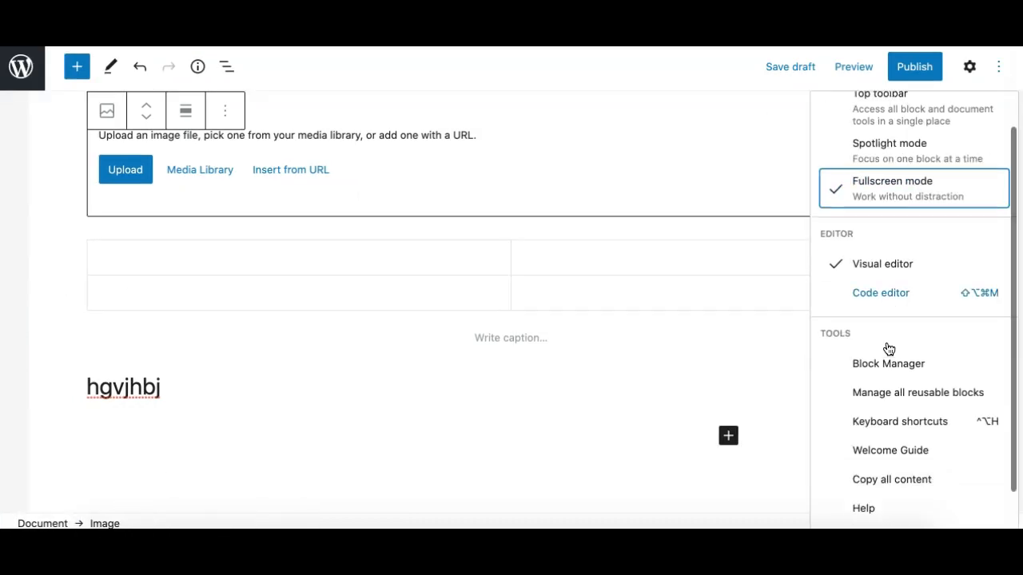
scroll(886, 347, "down", 1)
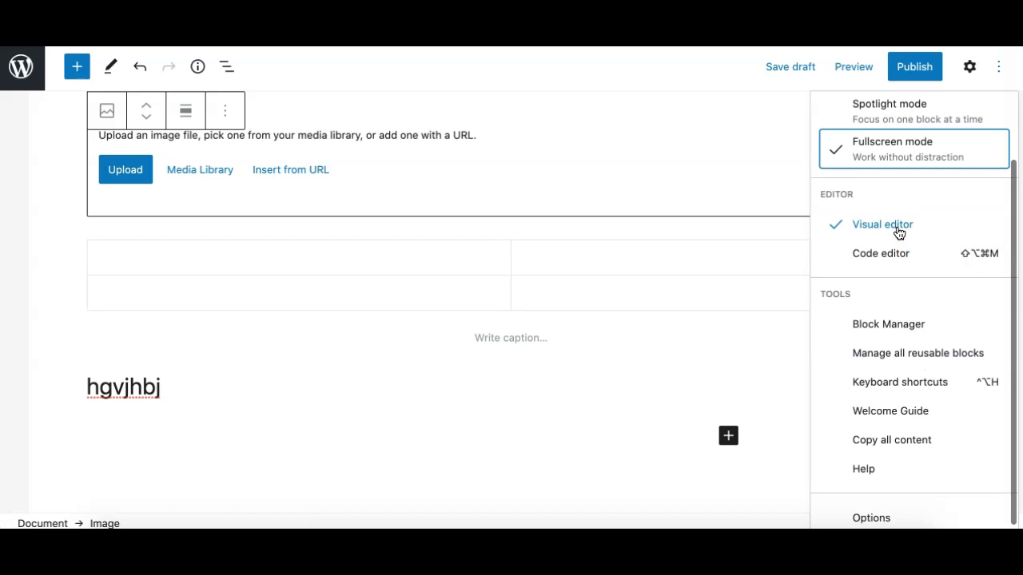
Scroll through the Options menu, then close it to leave just the fullscreen editor.
scroll(880, 332, "down", 1)
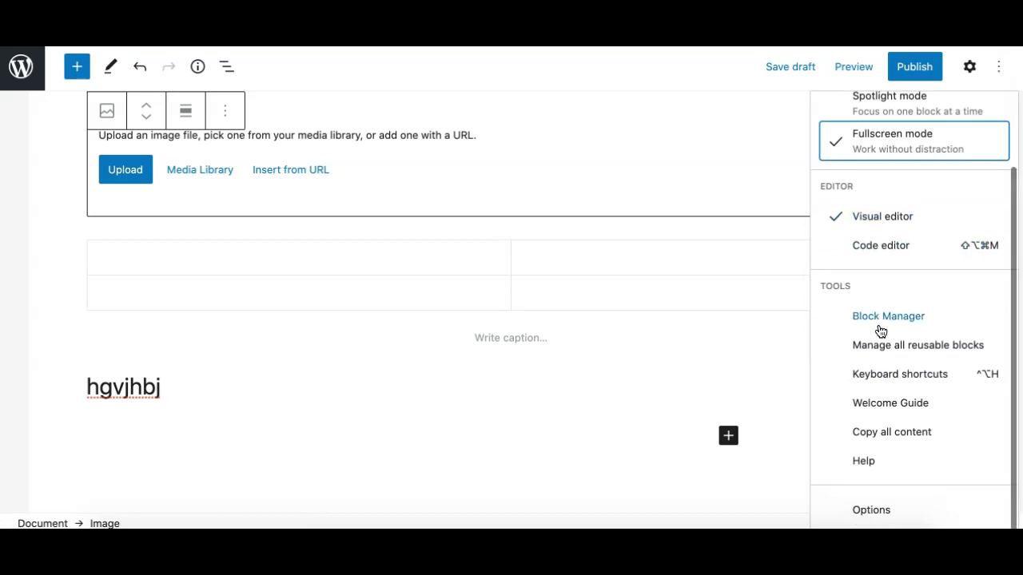
scroll(895, 276, "up", 2)
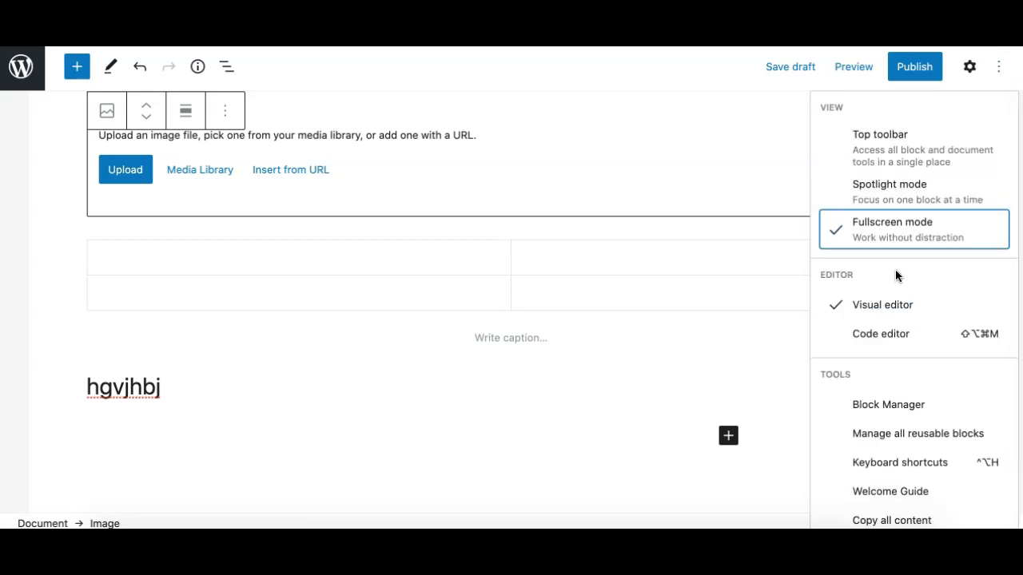
scroll(894, 271, "down", 2)
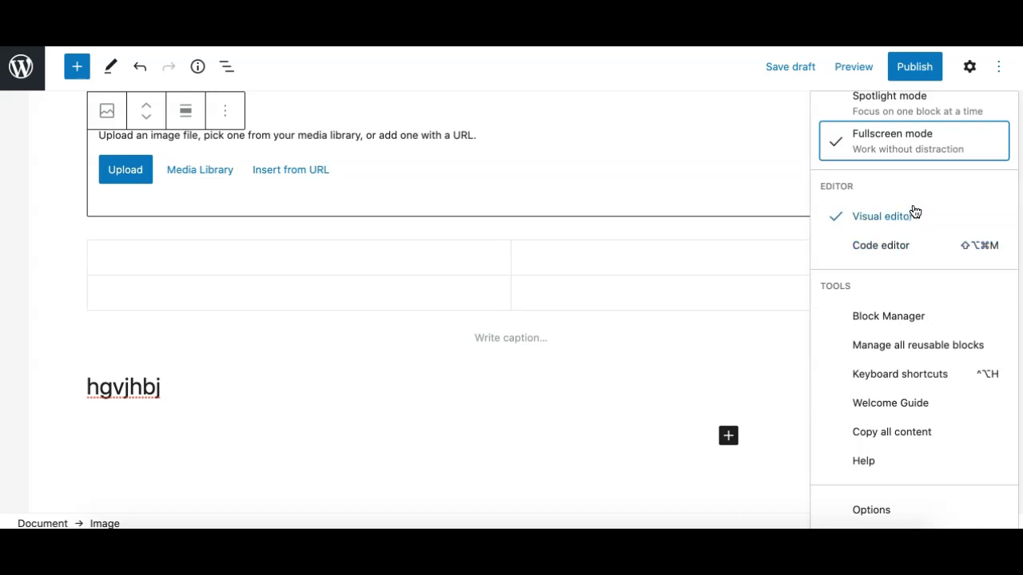
scroll(907, 232, "up", 2)
left_click(999, 66)
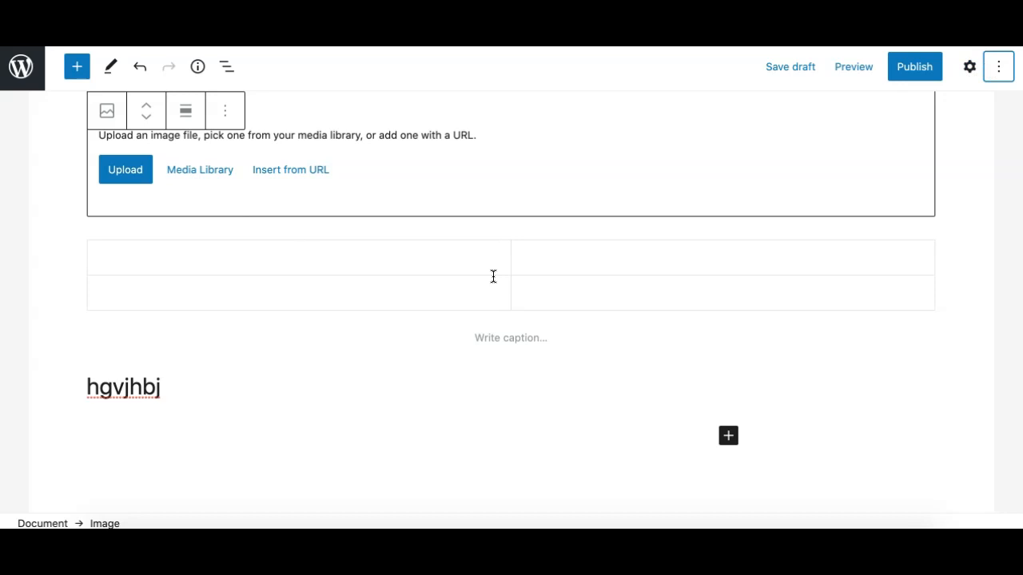
scroll(392, 397, "down", 1)
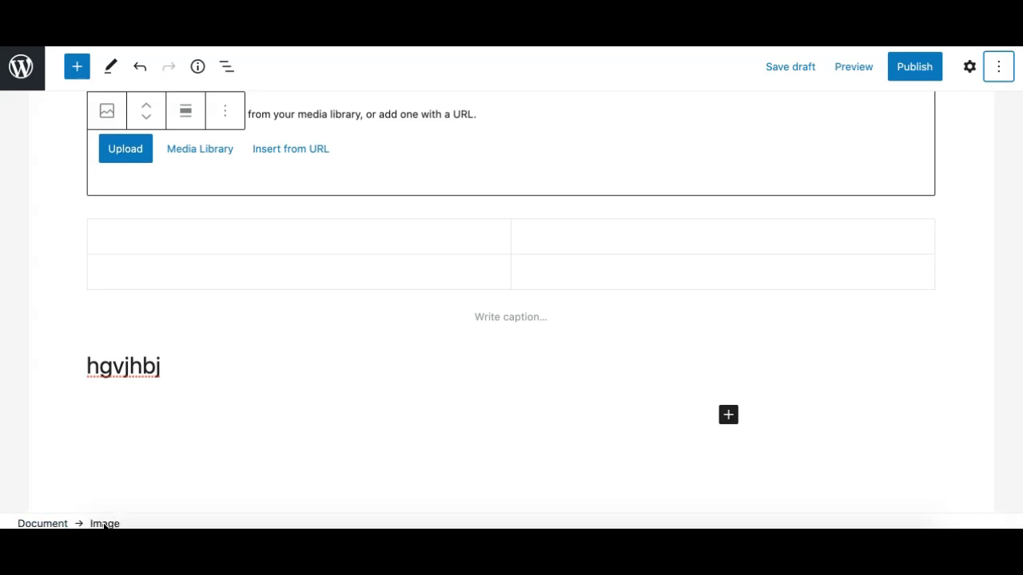
Insert a 33/66 Columns block below the hgvjhbj heading using /columns.
left_click(278, 253)
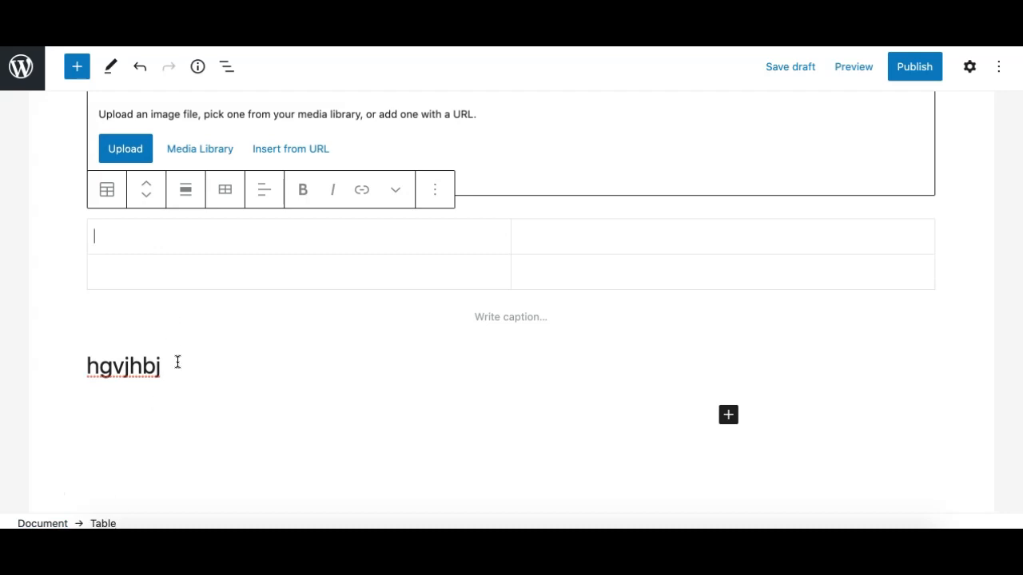
left_click(175, 360)
key("Return")
type("/colu")
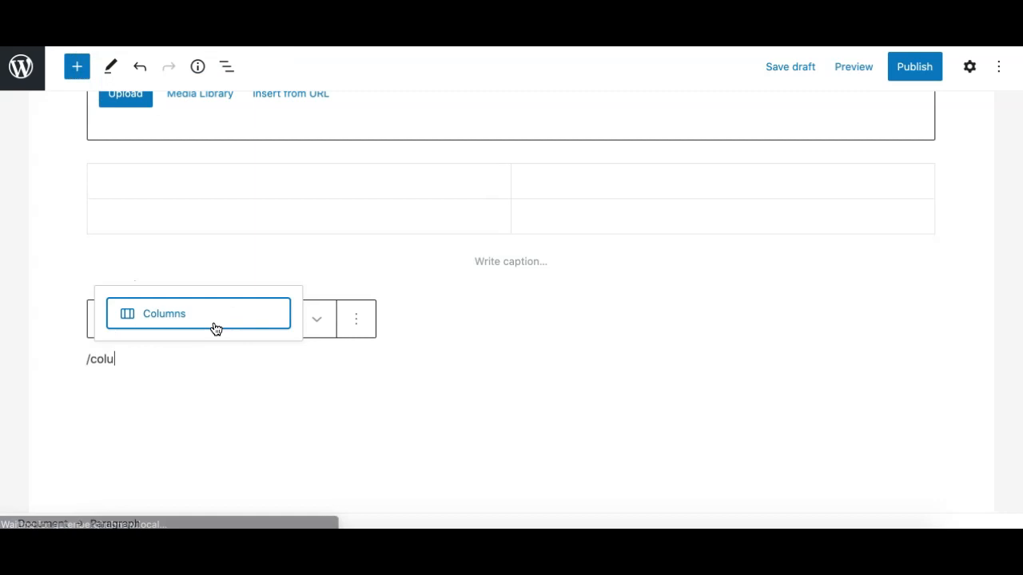
left_click(213, 326)
left_click(200, 441)
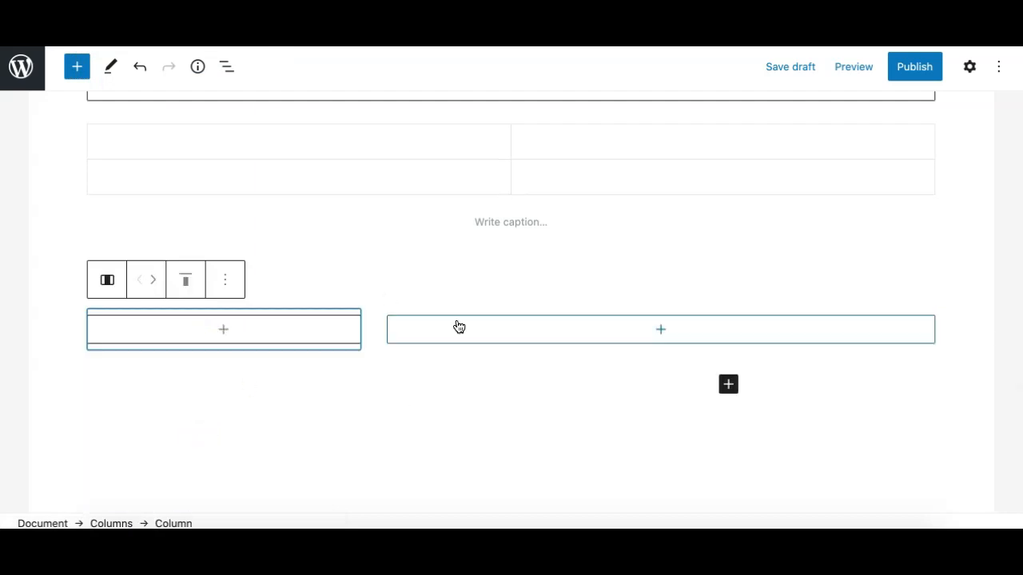
Add a paragraph reading 'bjkkjbn' in the wider right column.
left_click(537, 329)
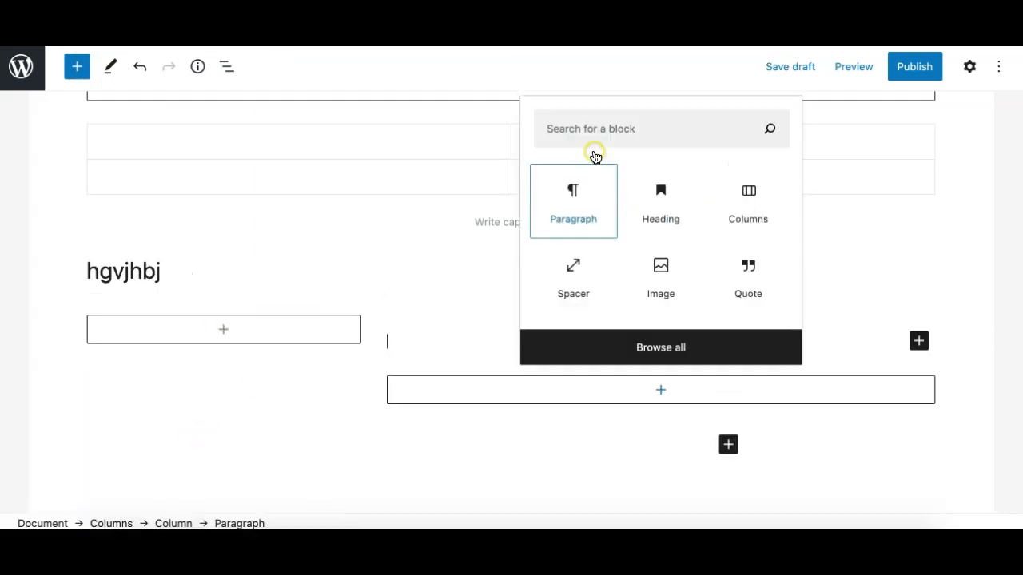
left_click(595, 154)
type("bjkkjbn")
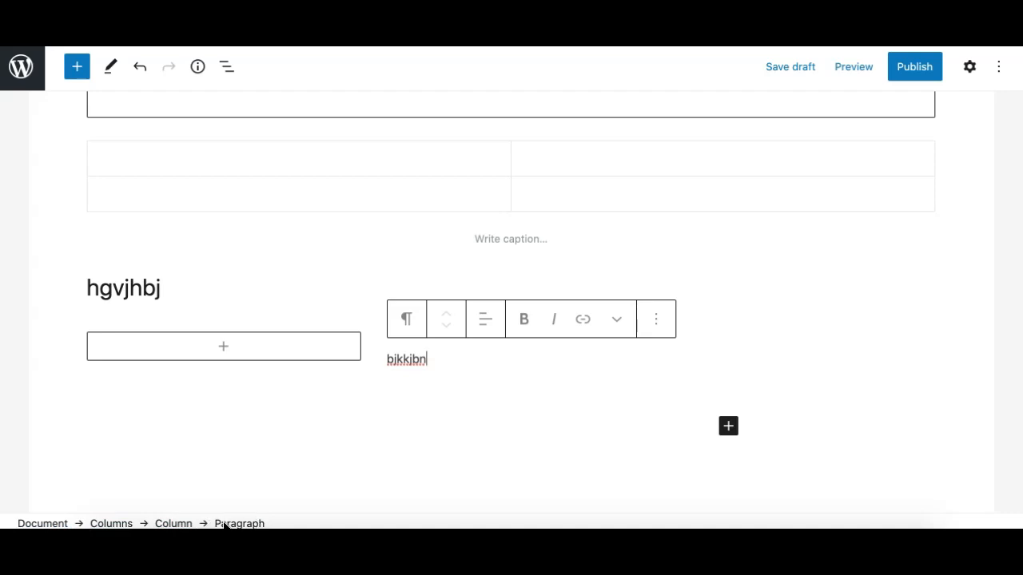
left_click(166, 524)
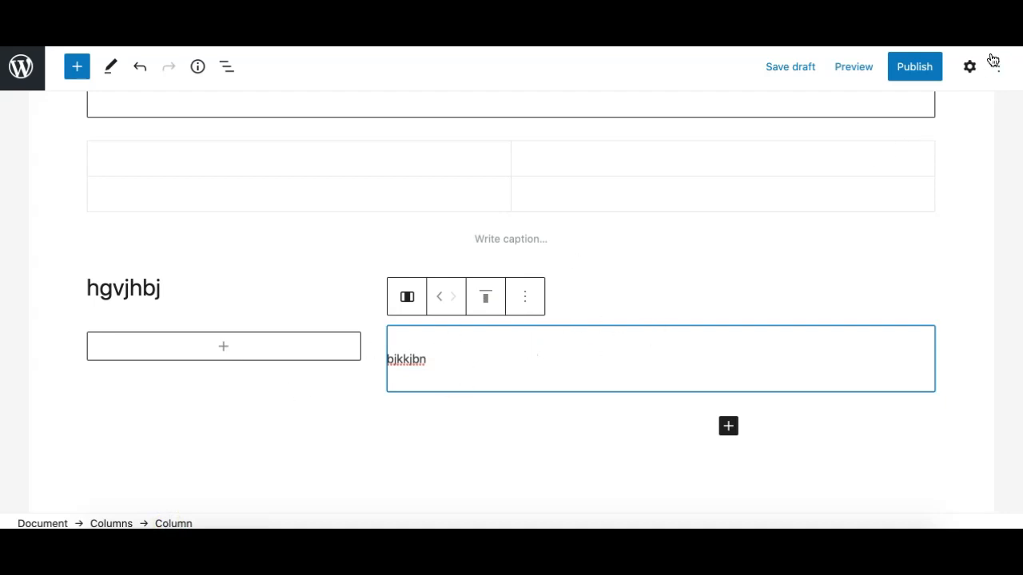
left_click(969, 66)
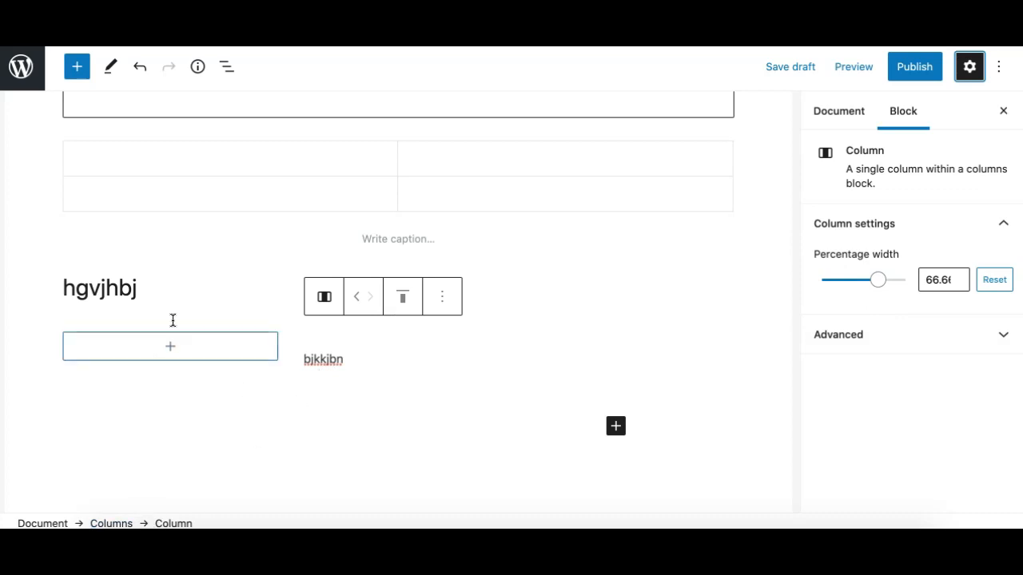
left_click(131, 292)
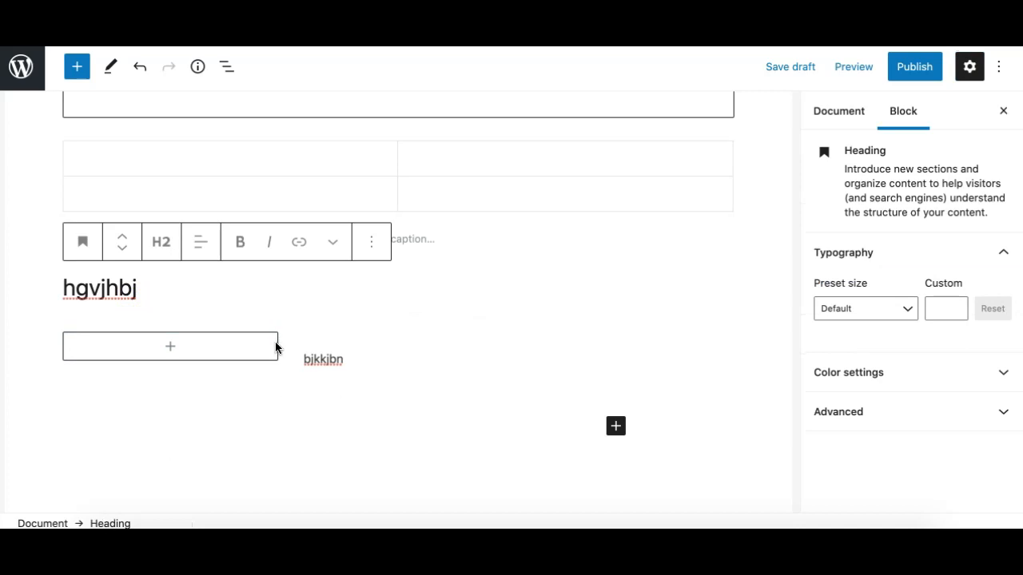
left_click(1005, 114)
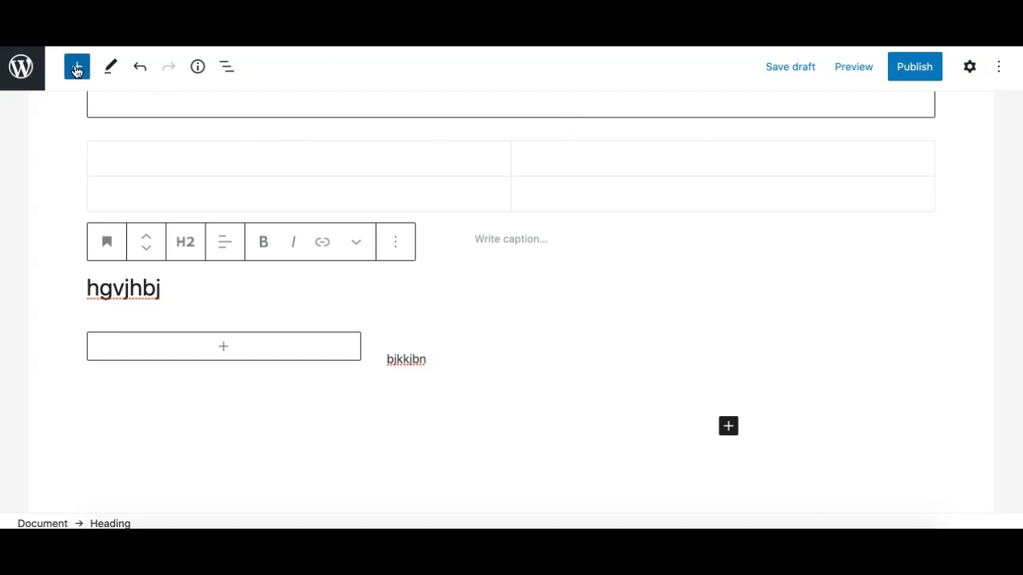
left_click(969, 72)
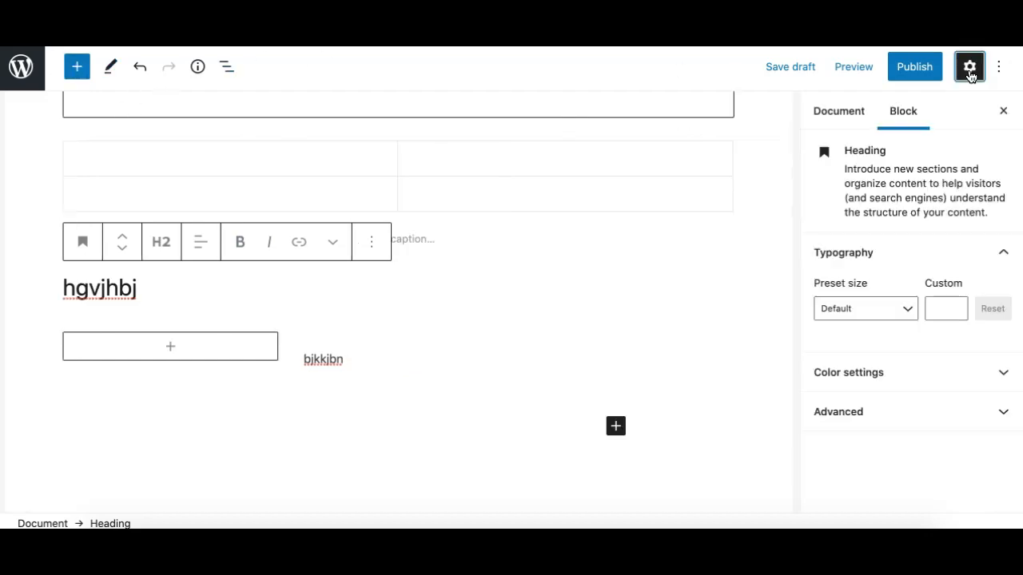
left_click(970, 73)
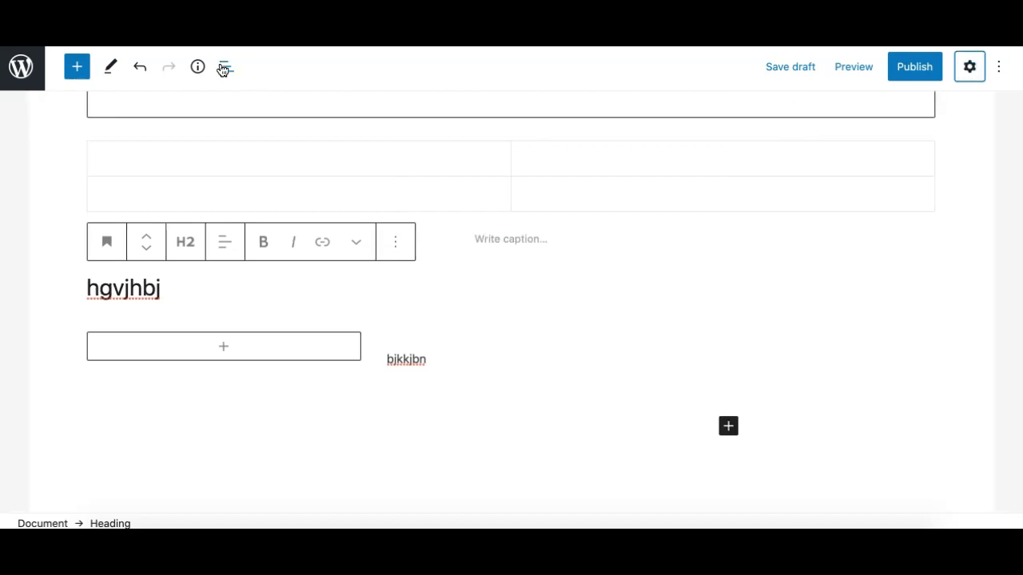